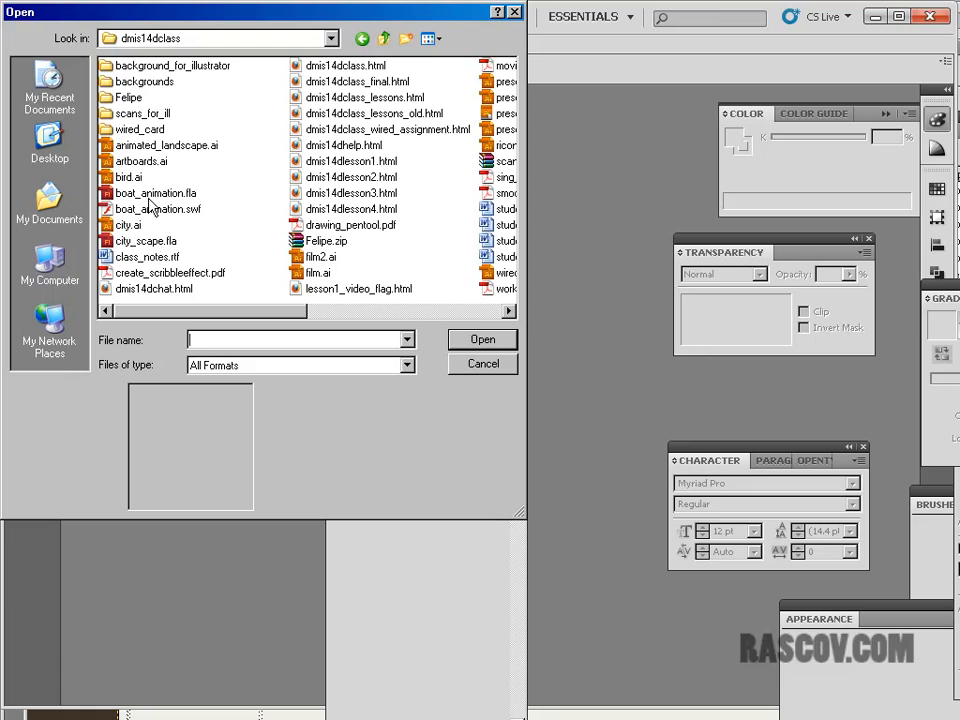
- Open the city.ai file from the dmis14dclass folder
{"action": "left_click", "coordinate": [130, 225]}
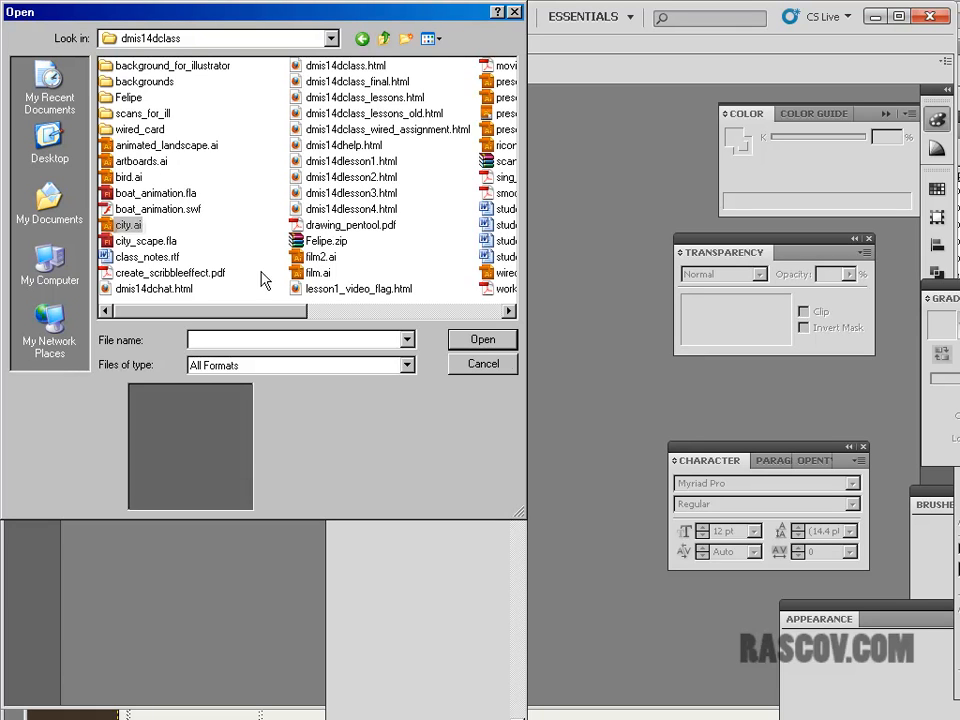
{"action": "left_click", "coordinate": [483, 340]}
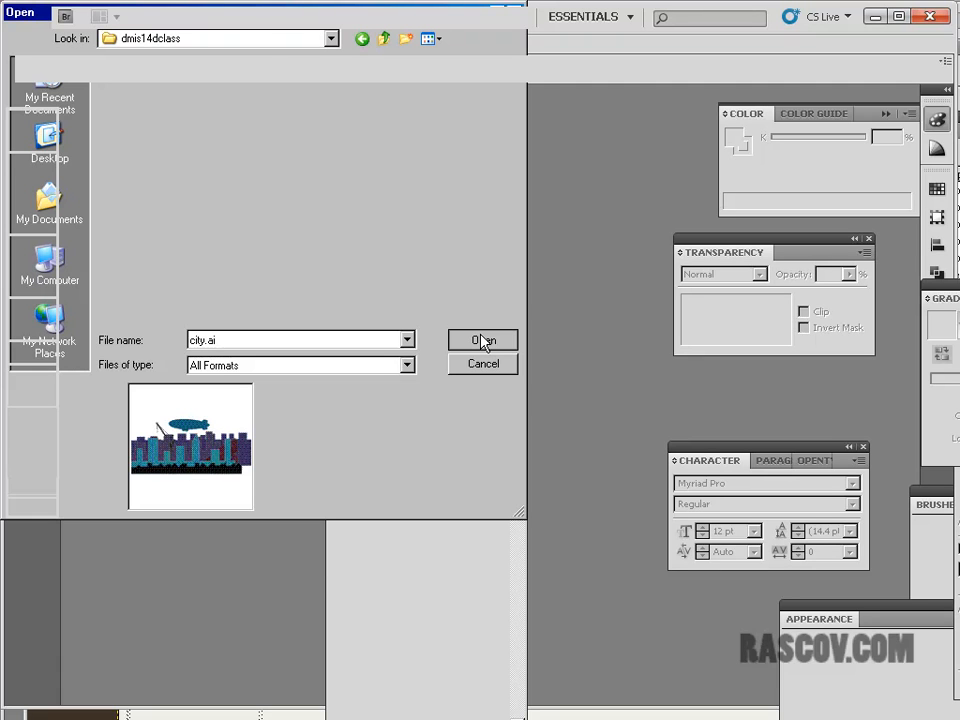
{"action": "left_click", "coordinate": [482, 341]}
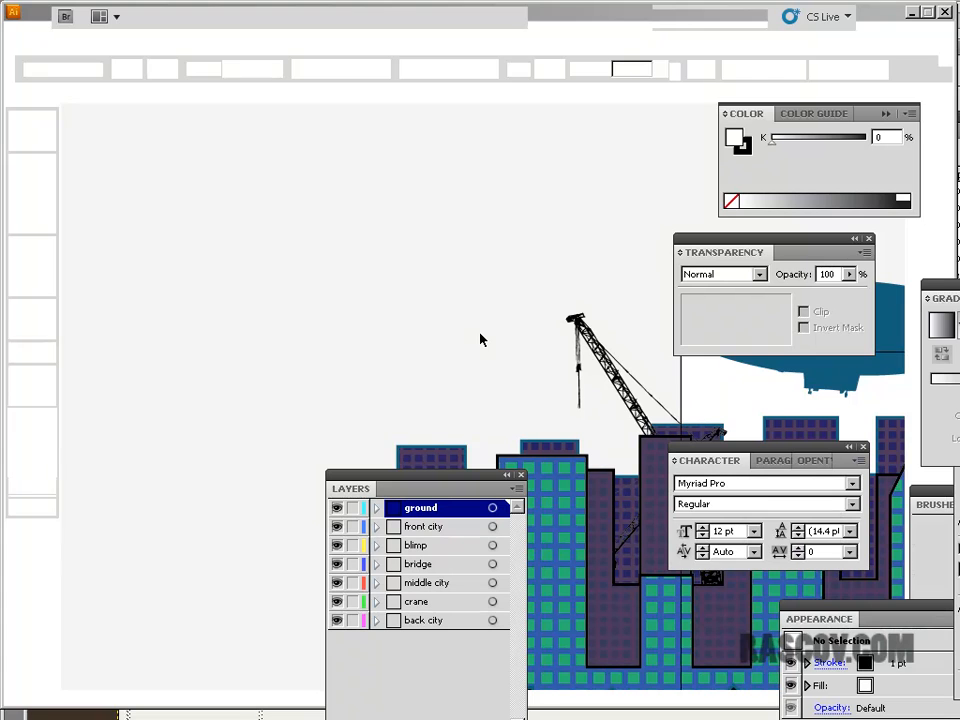
- Examine the finished cityscape, selecting the front, middle and back city shapes in turn to check which layer each belongs to
{"action": "key", "text": "space"}
{"action": "left_click_drag", "start_coordinate": [609, 641], "coordinate": [238, 372]}
{"action": "left_click_drag", "start_coordinate": [431, 349], "coordinate": [364, 396]}
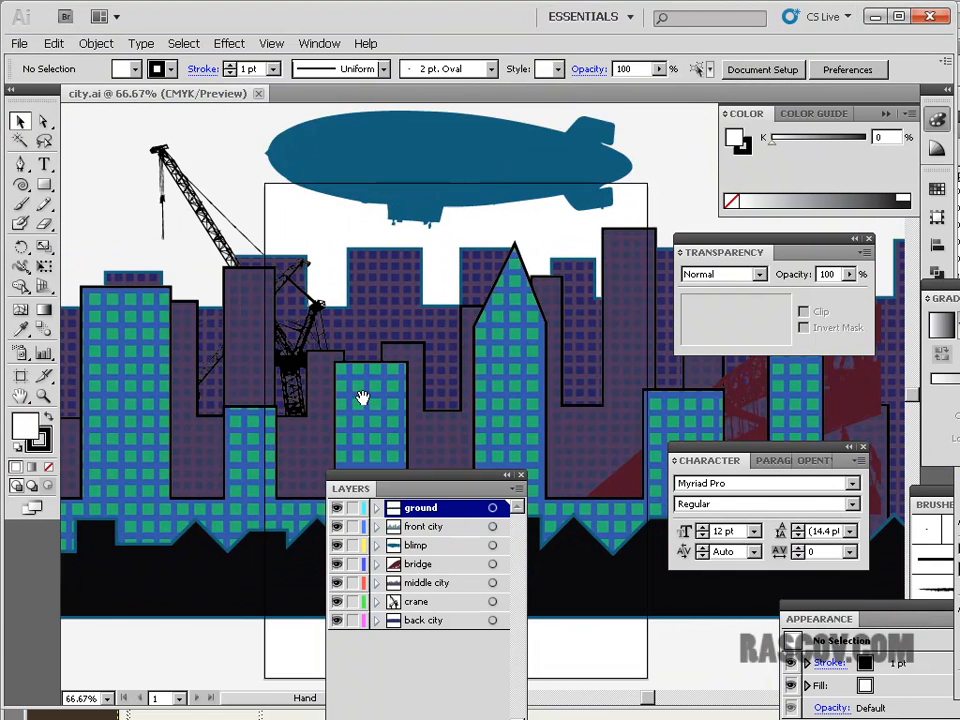
{"action": "left_click", "coordinate": [522, 335]}
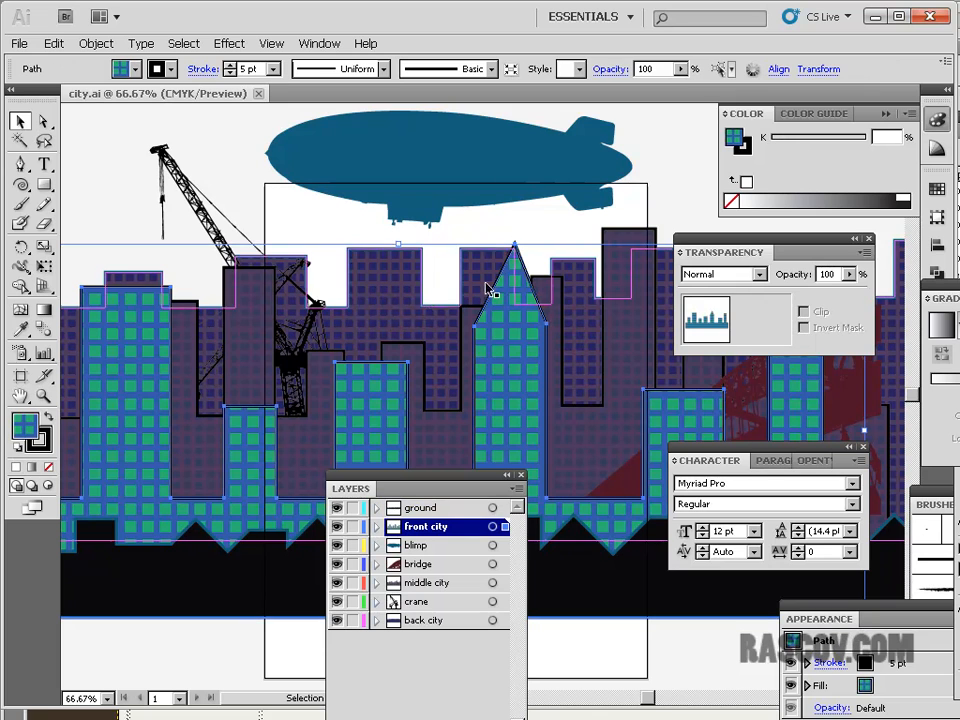
{"action": "left_click", "coordinate": [580, 363]}
{"action": "left_click", "coordinate": [582, 448]}
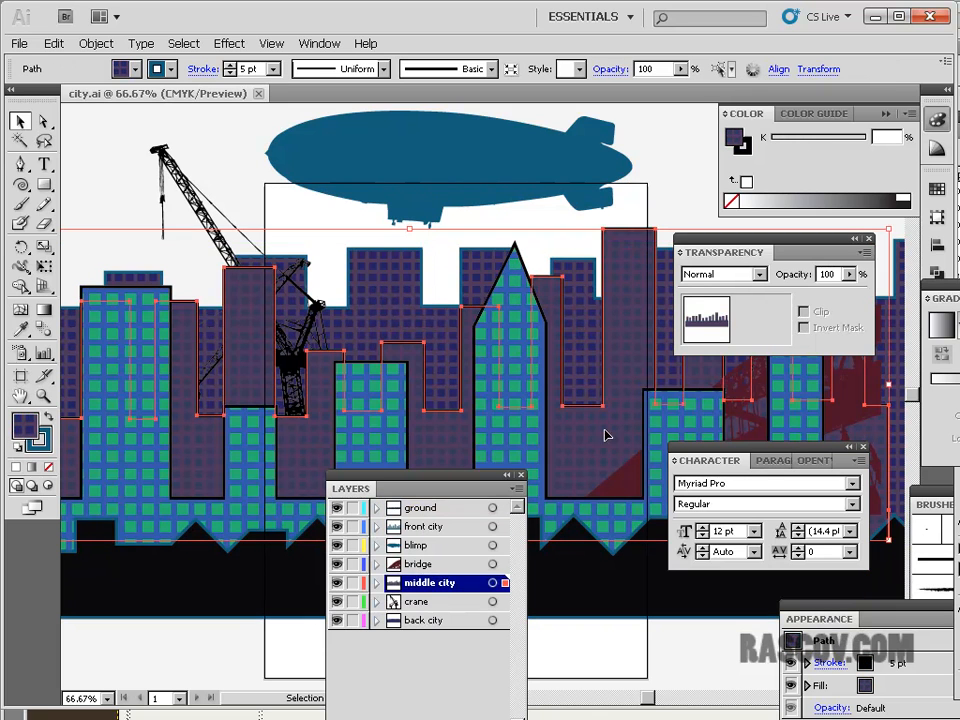
{"action": "left_click", "coordinate": [595, 354]}
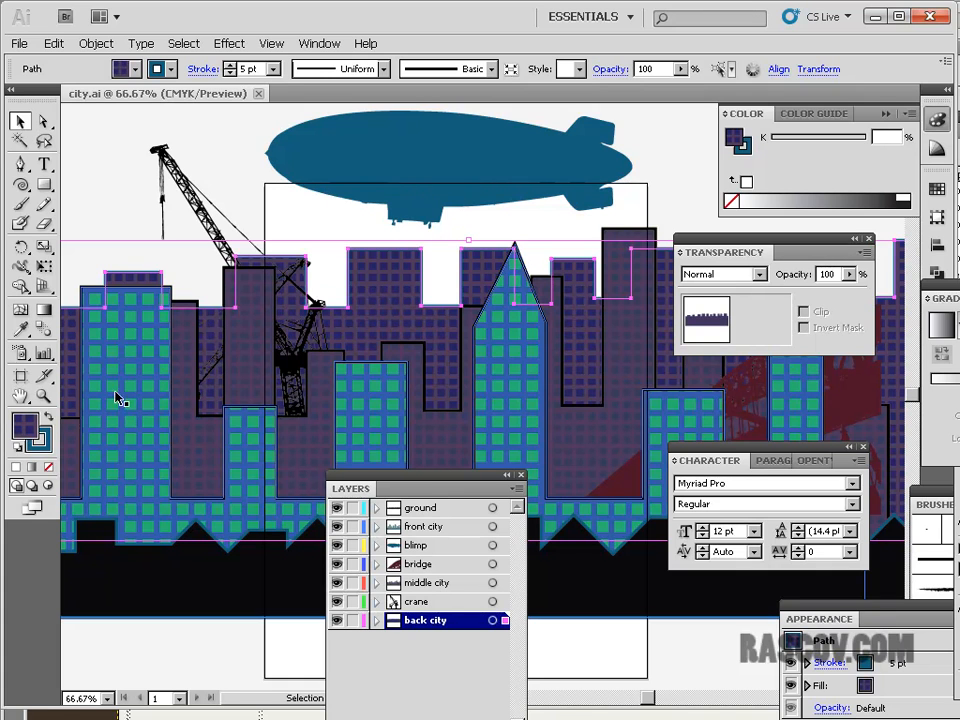
{"action": "key", "text": "space"}
{"action": "left_click_drag", "start_coordinate": [150, 304], "coordinate": [236, 321]}
{"action": "left_click_drag", "start_coordinate": [525, 314], "coordinate": [531, 369]}
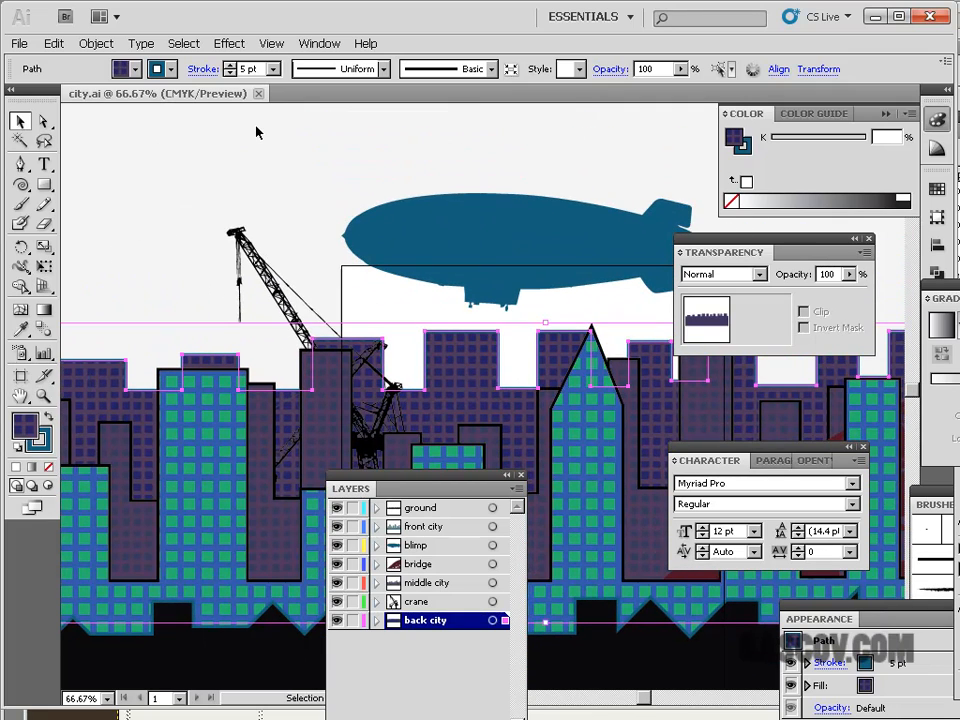
{"action": "key", "text": "space"}
{"action": "left_click_drag", "start_coordinate": [537, 464], "coordinate": [581, 465]}
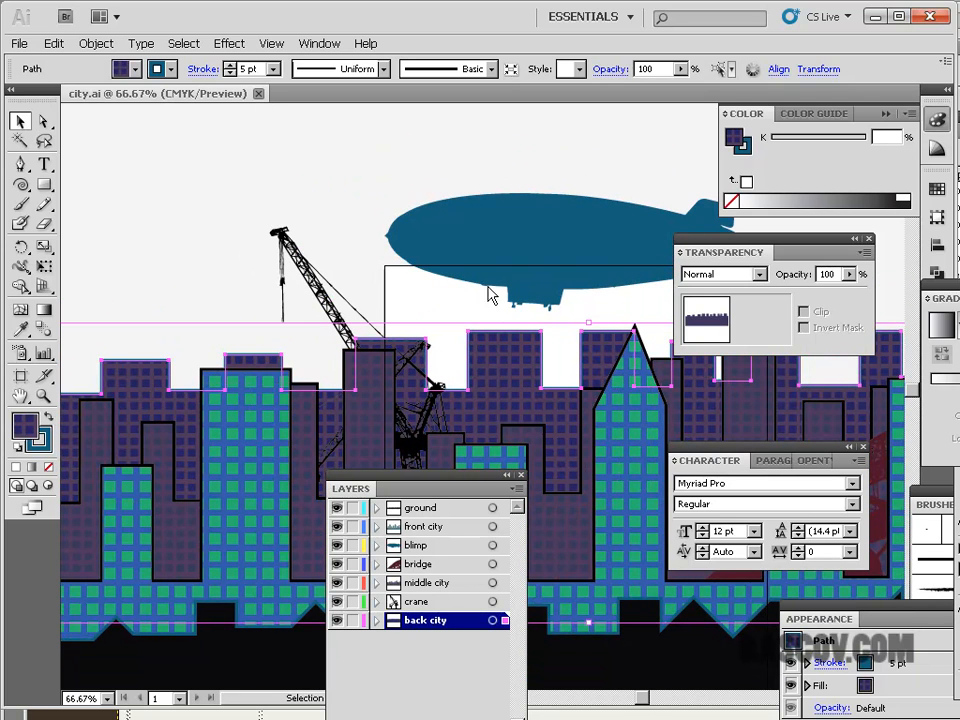
- Close city.ai and create a new landscape Letter document of 792 × 612 pt in CMYK mode
{"action": "key", "text": "ctrl+s"}
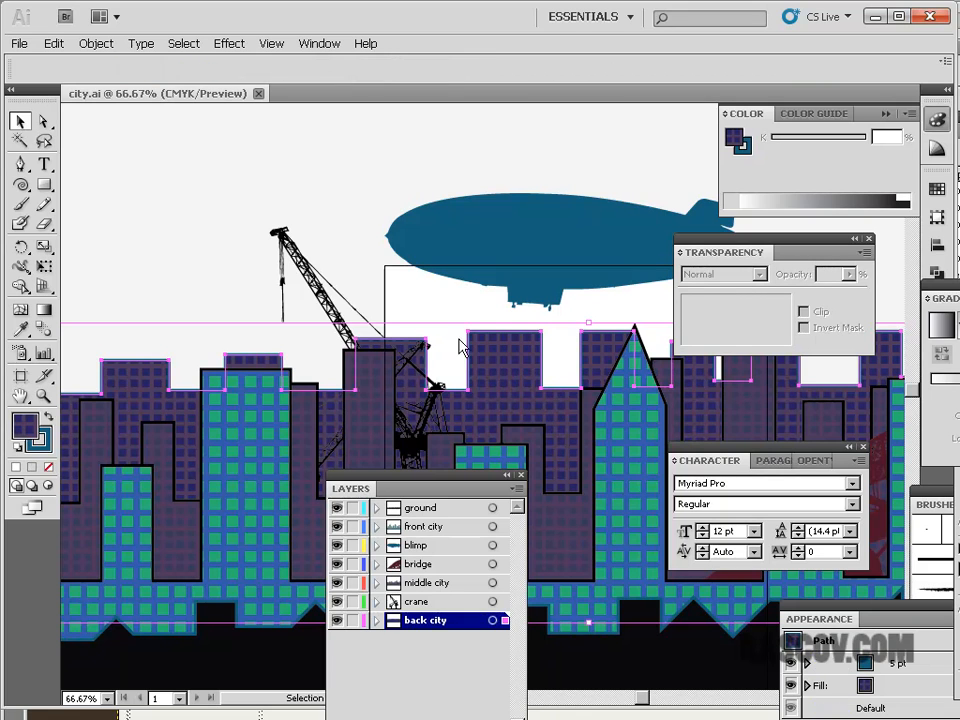
{"action": "key", "text": "ctrl+w"}
{"action": "left_click", "coordinate": [17, 44]}
{"action": "left_click", "coordinate": [30, 60]}
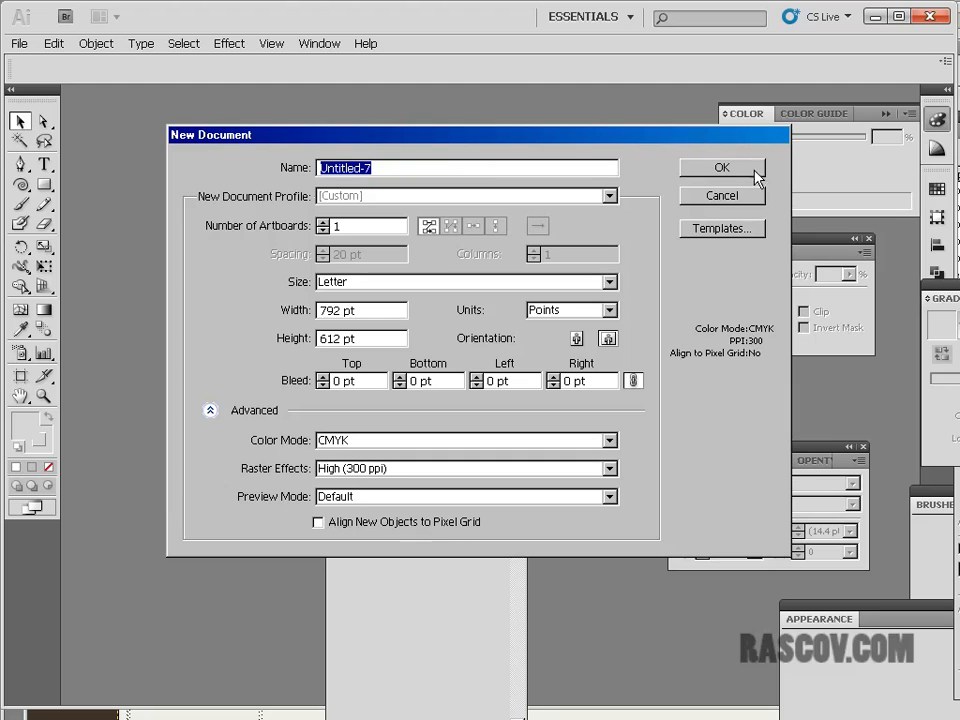
{"action": "left_click", "coordinate": [752, 170]}
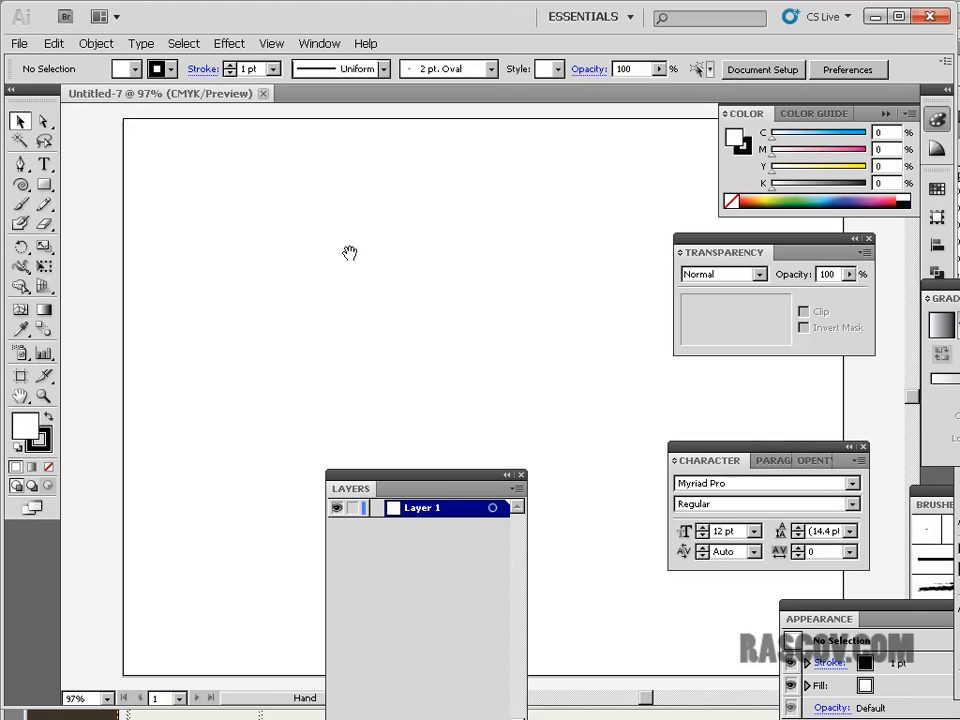
- Move the floating Layers panel clear of the artboard and draw a small square near the artboard's upper-left corner
{"action": "left_click_drag", "start_coordinate": [349, 253], "coordinate": [340, 308]}
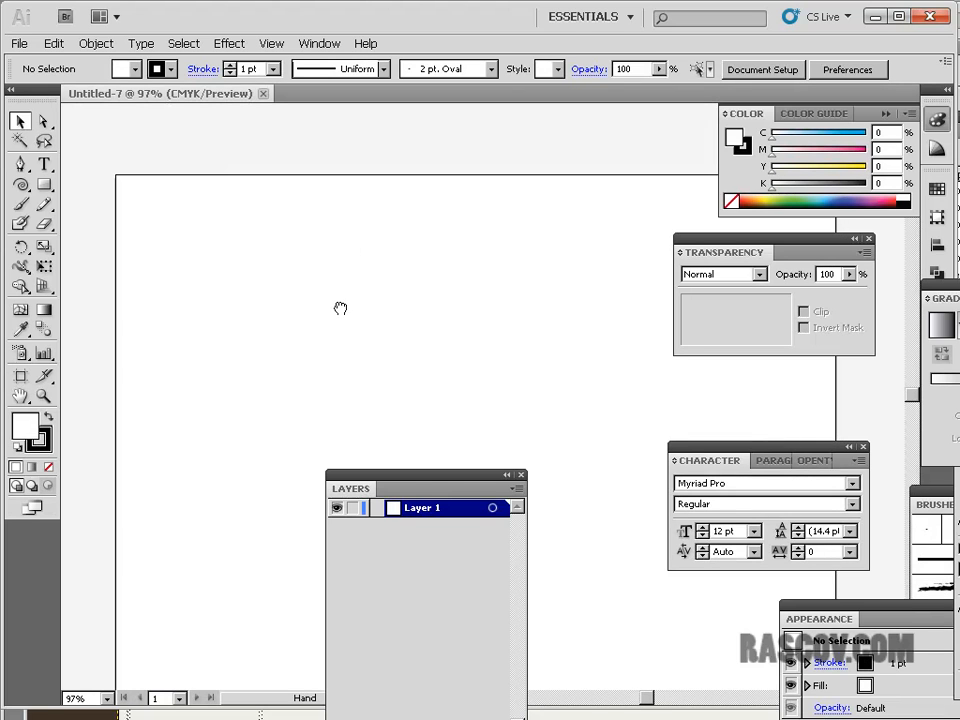
{"action": "left_click_drag", "start_coordinate": [415, 497], "coordinate": [691, 679]}
{"action": "left_click_drag", "start_coordinate": [414, 406], "coordinate": [384, 340]}
{"action": "left_click", "coordinate": [44, 185]}
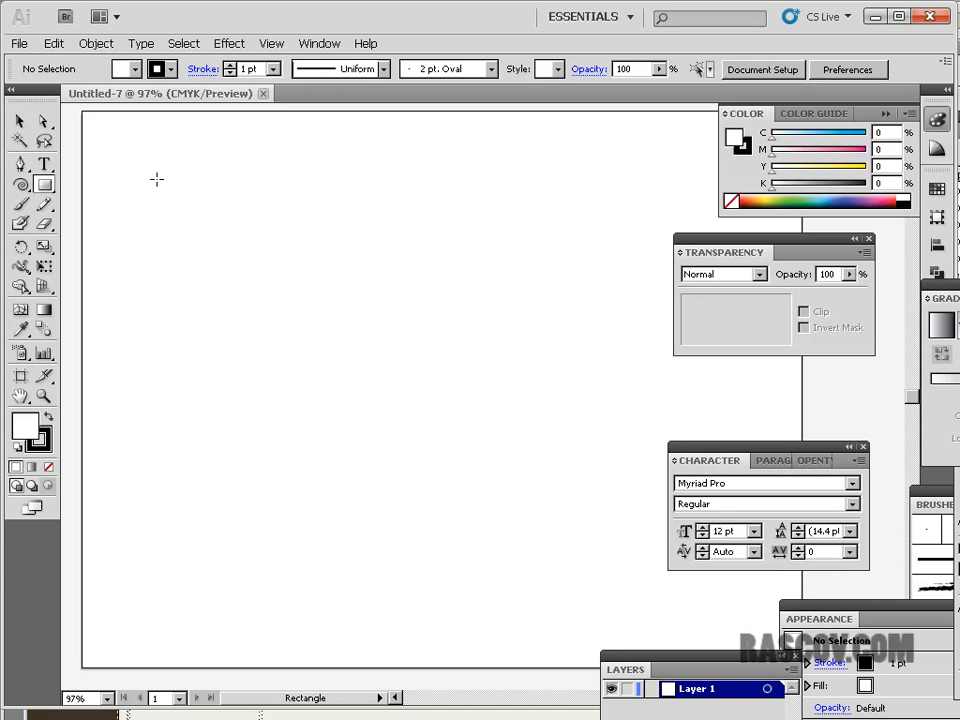
{"action": "left_click_drag", "start_coordinate": [157, 177], "coordinate": [182, 202]}
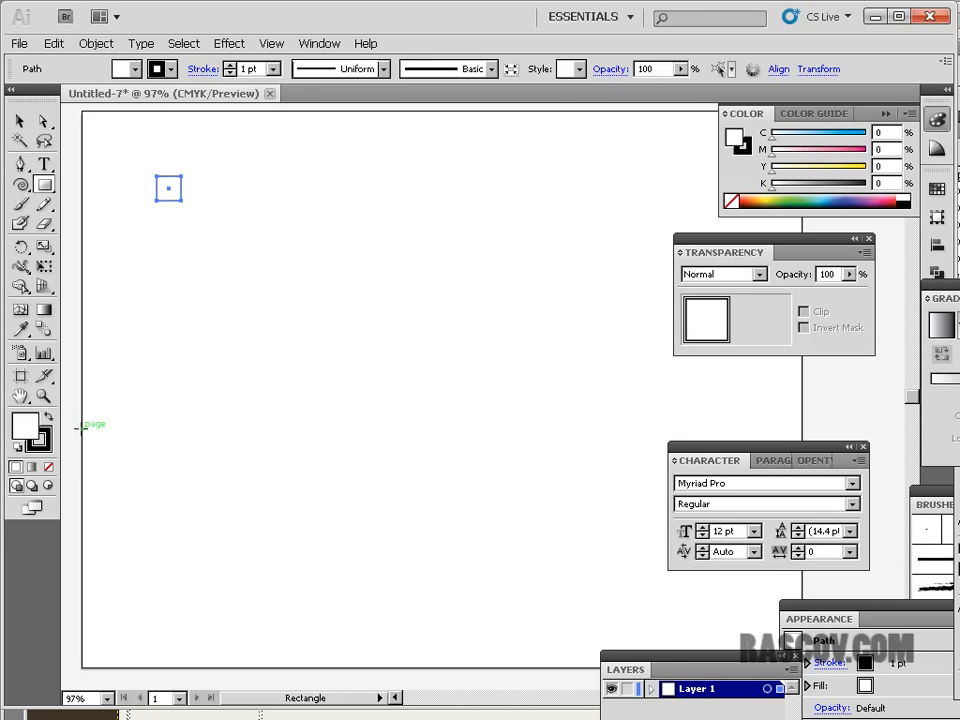
- Remove the small square's stroke and scale it up proportionally until it spans about half the artboard's width
{"action": "left_click", "coordinate": [46, 446]}
{"action": "left_click", "coordinate": [48, 467]}
{"action": "left_click", "coordinate": [27, 431]}
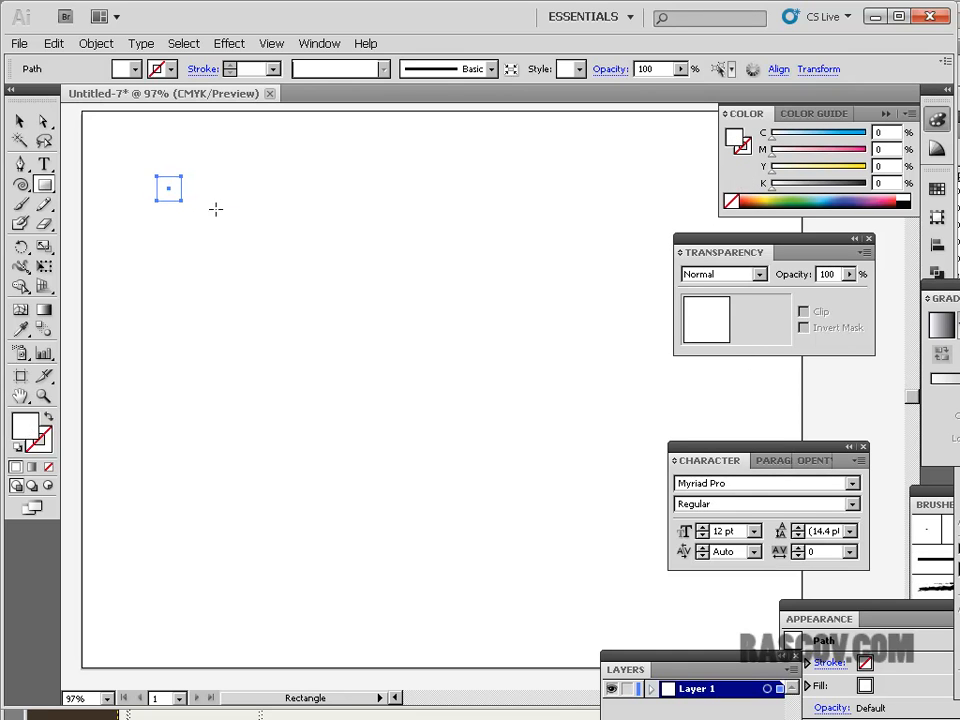
{"action": "left_click", "coordinate": [21, 121]}
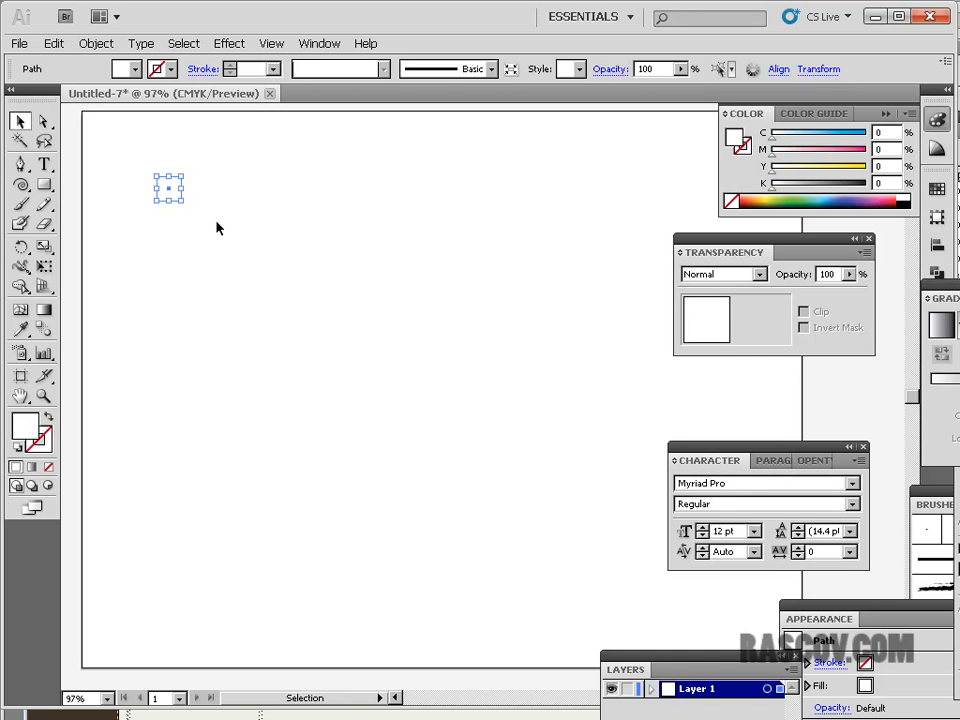
{"action": "left_click_drag", "start_coordinate": [178, 196], "coordinate": [537, 562]}
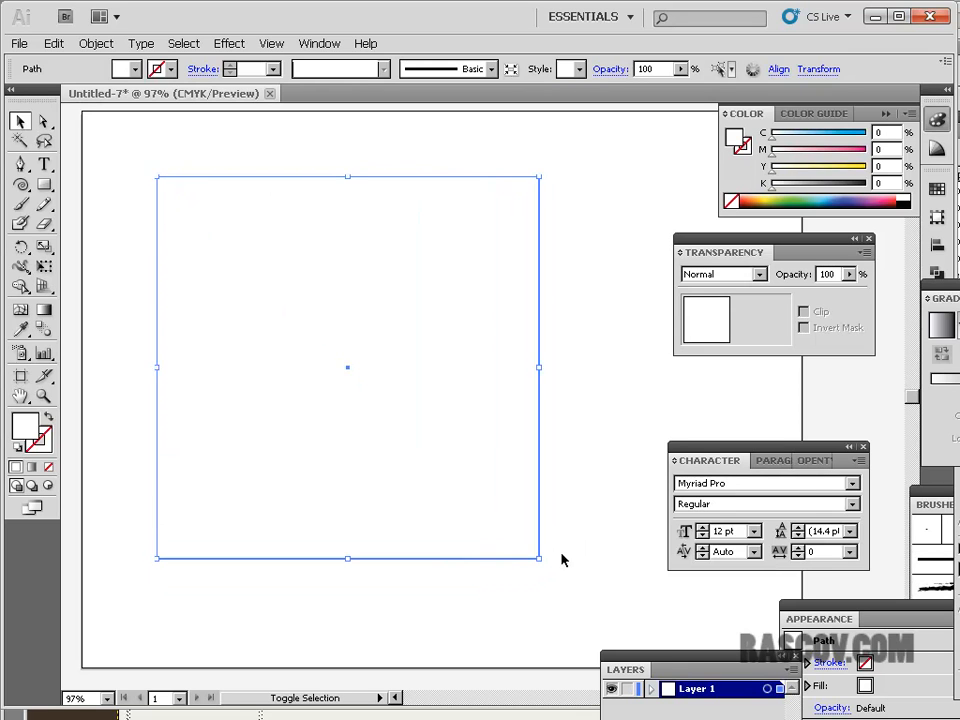
- Fill the large square with dark purple-blue (C 95.29, M 100, Y 21.57, K 32.16) and deselect it
{"action": "left_click", "coordinate": [866, 194]}
{"action": "left_click", "coordinate": [864, 195]}
{"action": "left_click", "coordinate": [865, 196]}
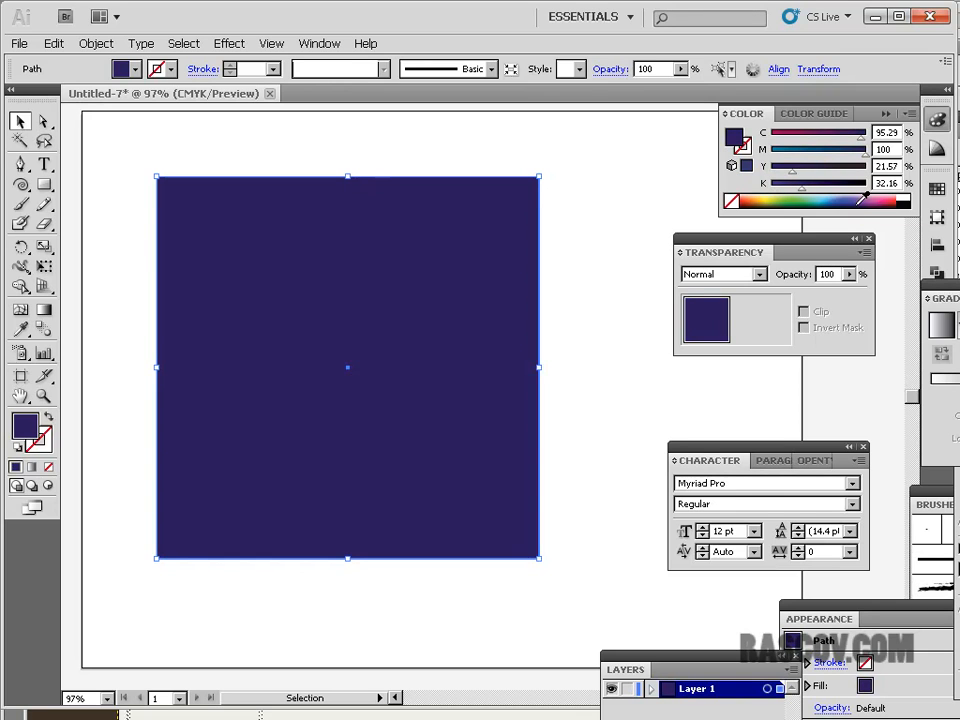
{"action": "left_click", "coordinate": [293, 156]}
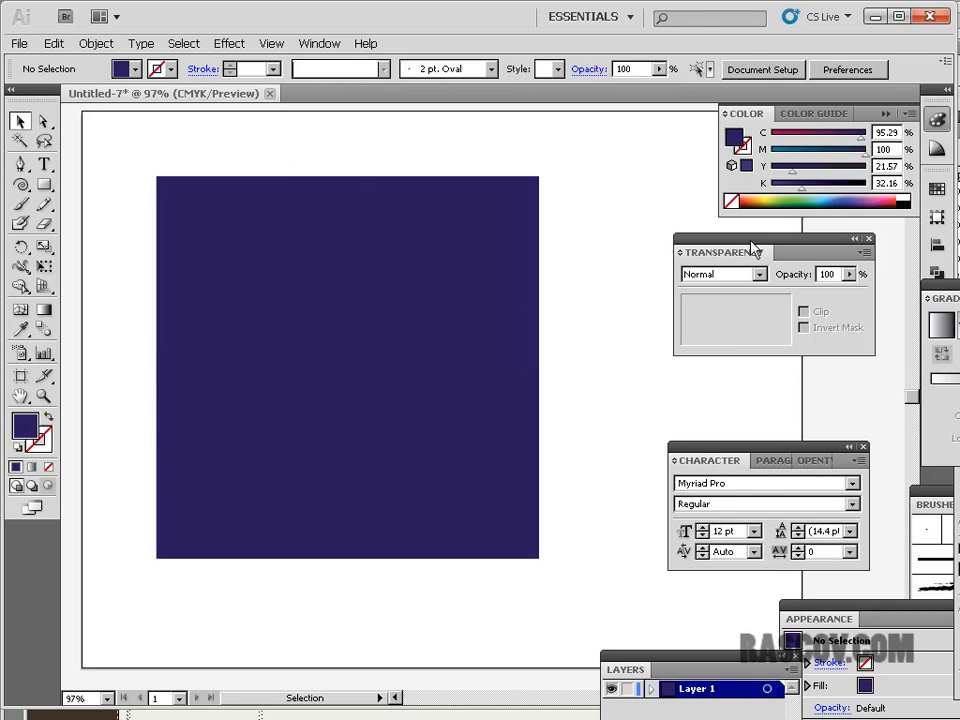
- Draw a square about 113 pt wide in the dark square's upper-left area and fill it ochre (C 24.31, M 45.1, Y 100, K 4.31)
{"action": "left_click", "coordinate": [44, 184]}
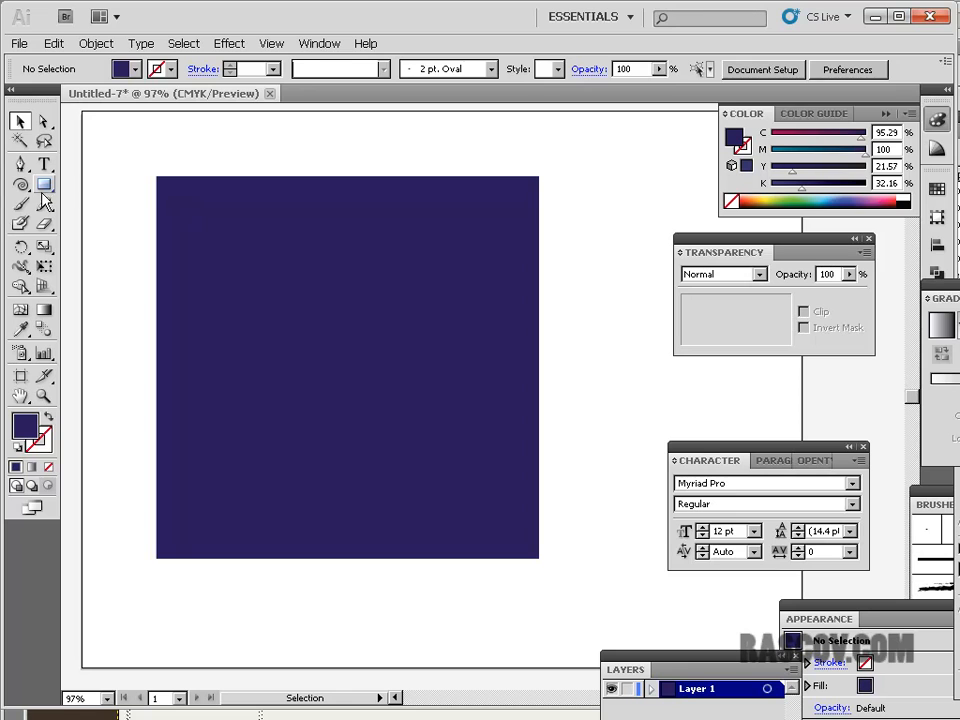
{"action": "left_click_drag", "start_coordinate": [204, 216], "coordinate": [294, 318]}
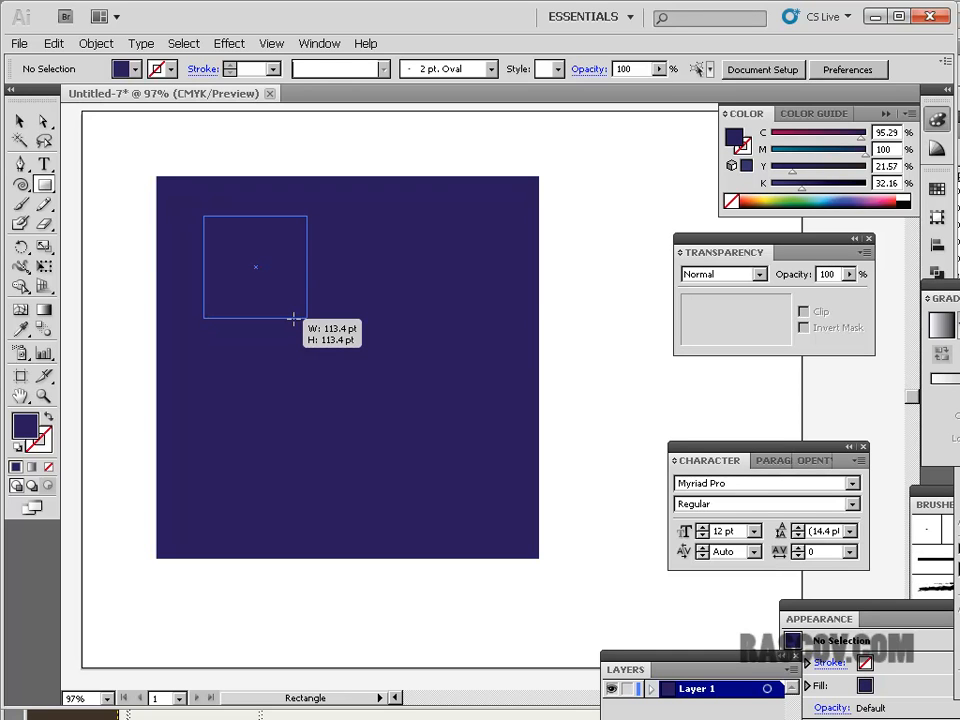
{"action": "left_click_drag", "start_coordinate": [294, 318], "coordinate": [294, 318]}
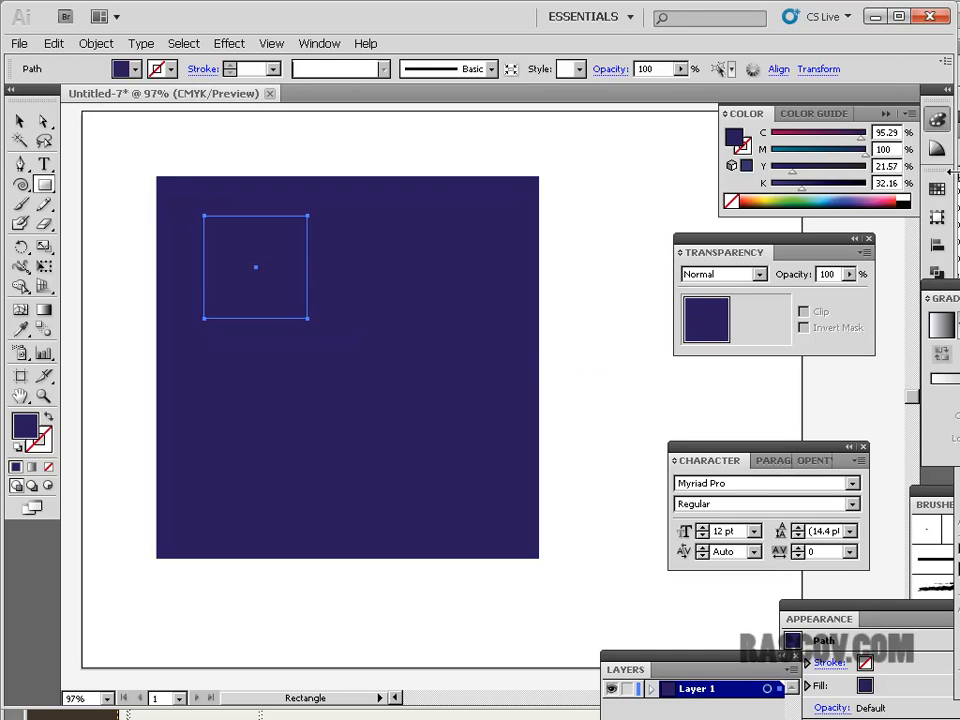
{"action": "left_click", "coordinate": [766, 196]}
{"action": "left_click_drag", "start_coordinate": [767, 195], "coordinate": [767, 195]}
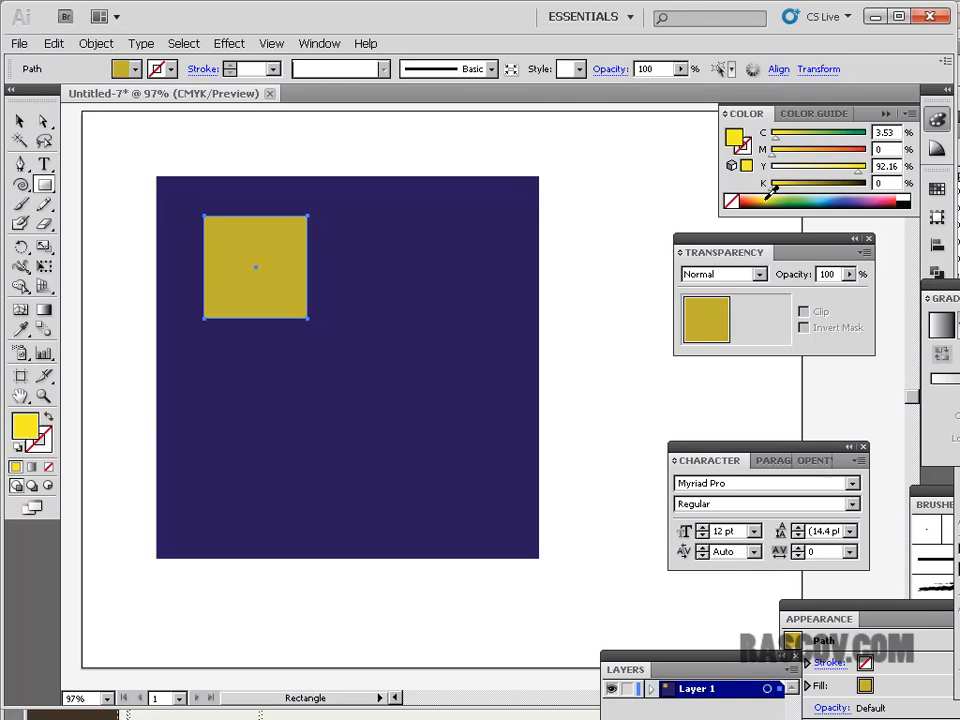
{"action": "left_click", "coordinate": [767, 197]}
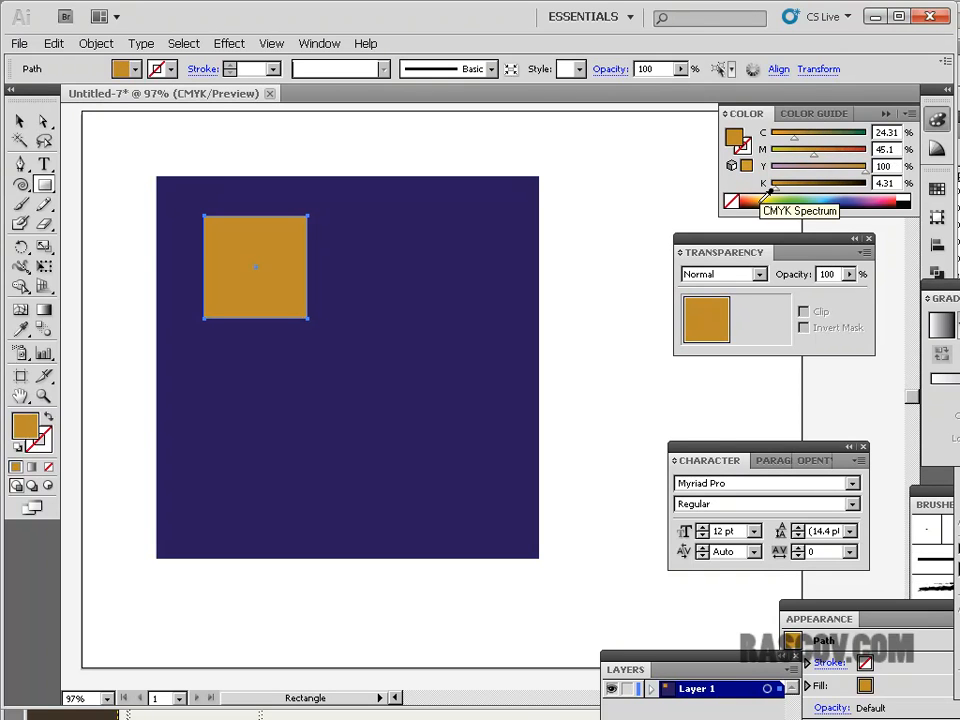
- Duplicate the ochre square horizontally to its right, and copy the pair straight down to form a two-by-two window grid
{"action": "left_click", "coordinate": [19, 120]}
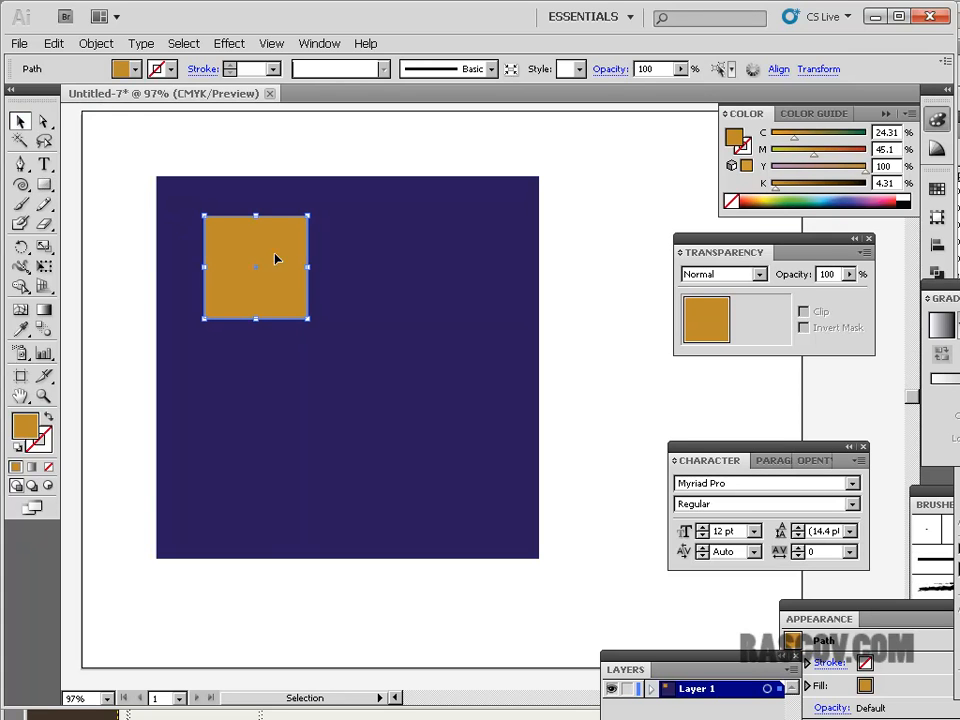
{"action": "left_click_drag", "start_coordinate": [278, 263], "coordinate": [454, 264]}
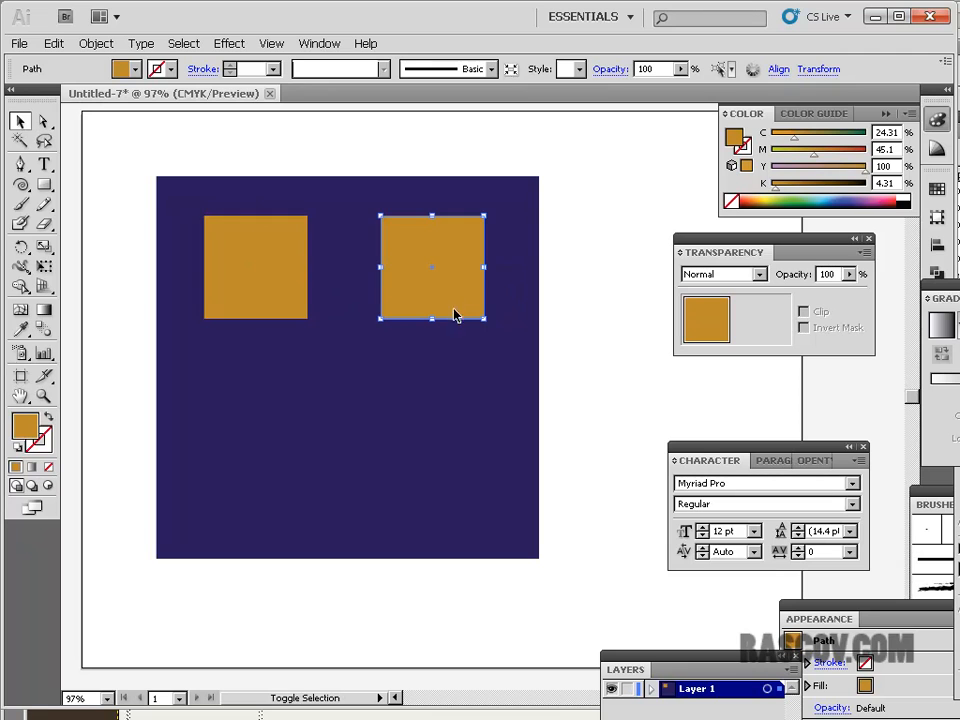
{"action": "left_click", "coordinate": [260, 279], "text": "shift"}
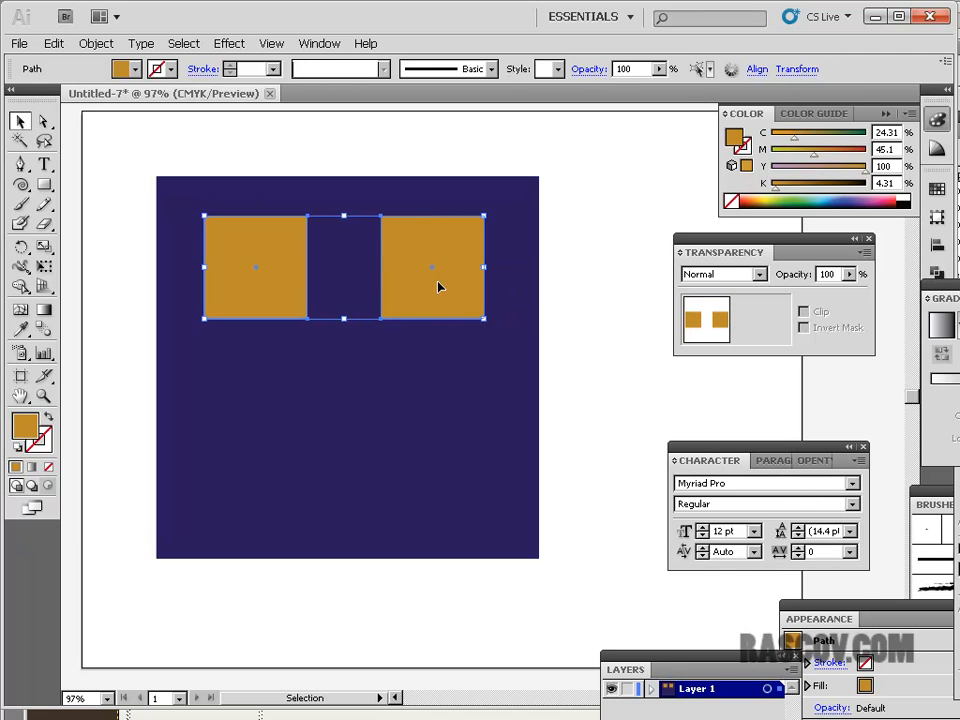
{"action": "left_click_drag", "start_coordinate": [437, 303], "coordinate": [437, 440]}
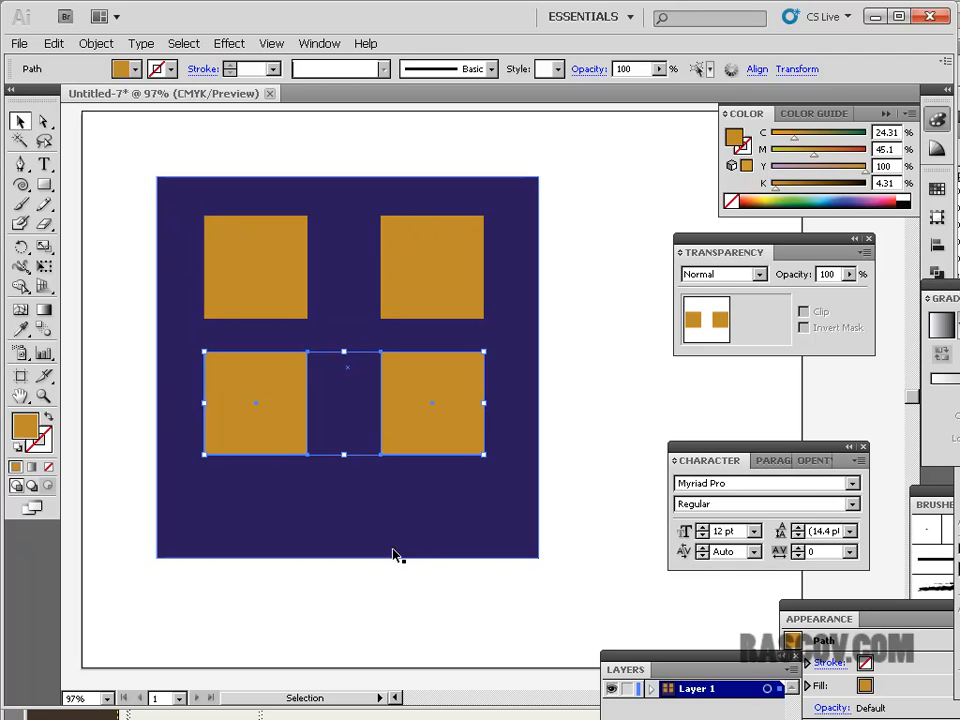
- Shorten the dark background square from its bottom edge so the margin below the lower windows matches the top more closely
{"action": "left_click", "coordinate": [435, 533]}
{"action": "left_click_drag", "start_coordinate": [348, 560], "coordinate": [357, 505]}
{"action": "left_click", "coordinate": [589, 460]}
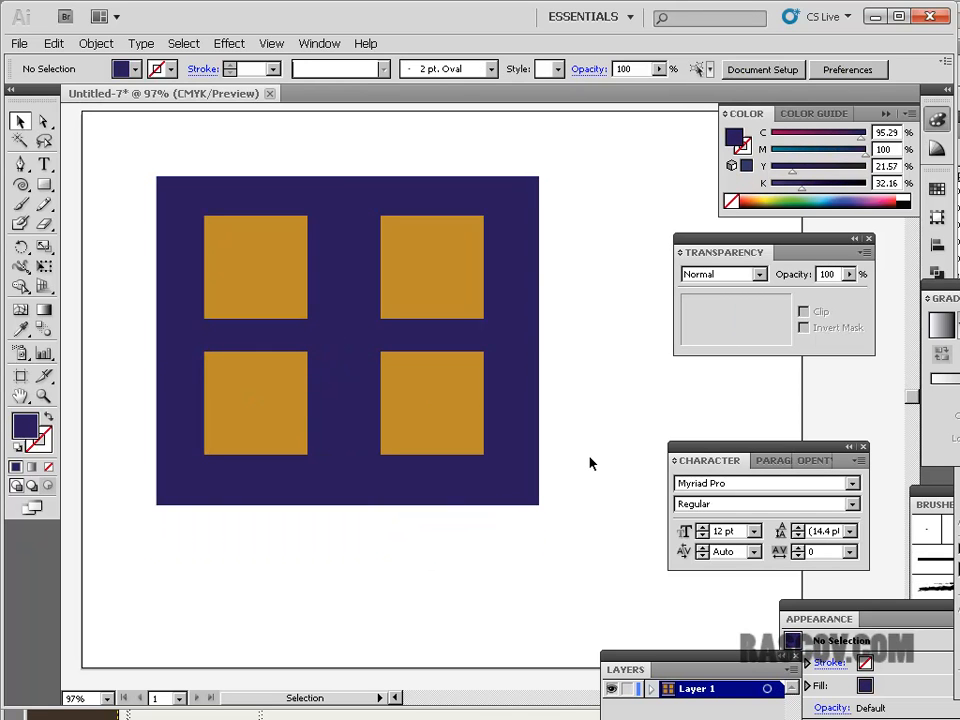
- Select the background and all four windows and scale them down proportionally to a small tile near the artboard's upper-left corner
{"action": "left_click_drag", "start_coordinate": [114, 147], "coordinate": [599, 586]}
{"action": "left_click_drag", "start_coordinate": [538, 503], "coordinate": [195, 218]}
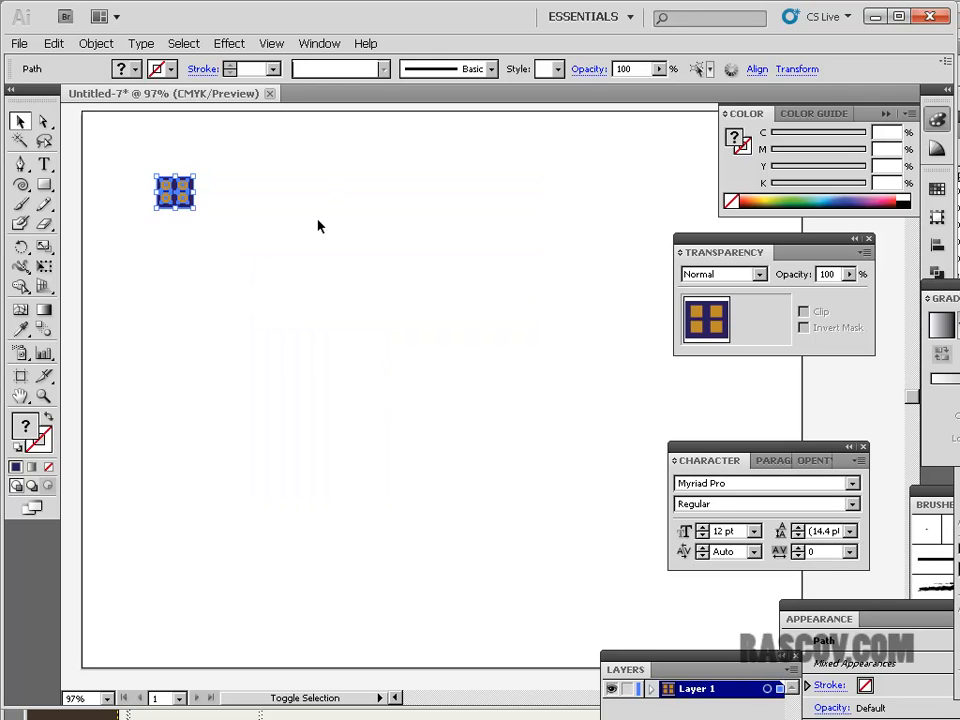
{"action": "left_click", "coordinate": [399, 337]}
- Start a dark skyline path with the Pen tool: a low left wall about 101 pt tall stepping up into a pointed-roof tower
{"action": "left_click", "coordinate": [20, 163]}
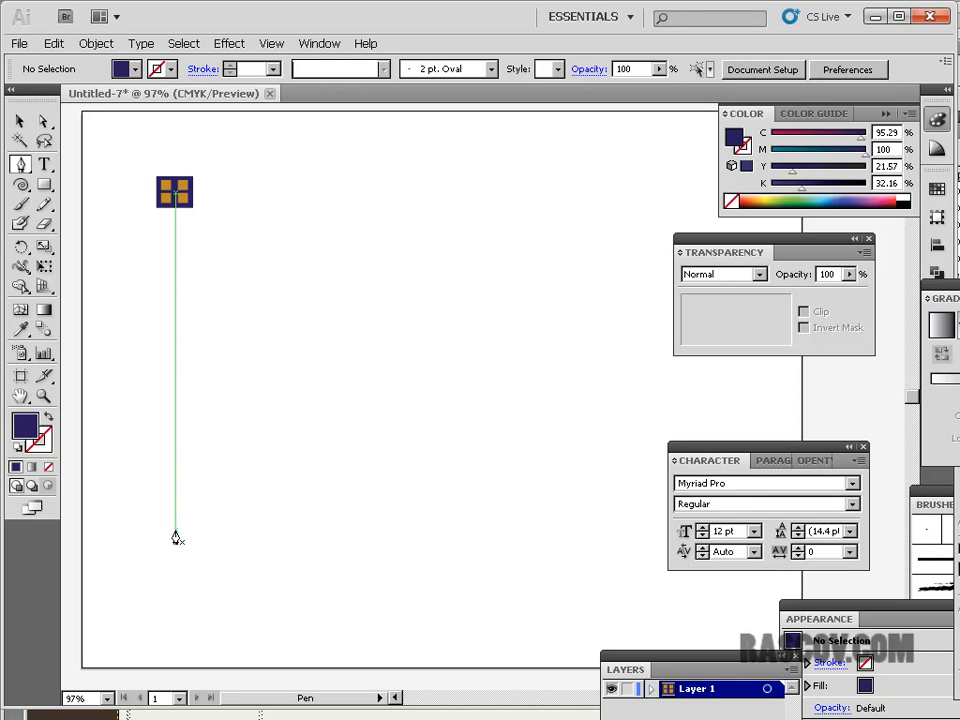
{"action": "left_click", "coordinate": [134, 531]}
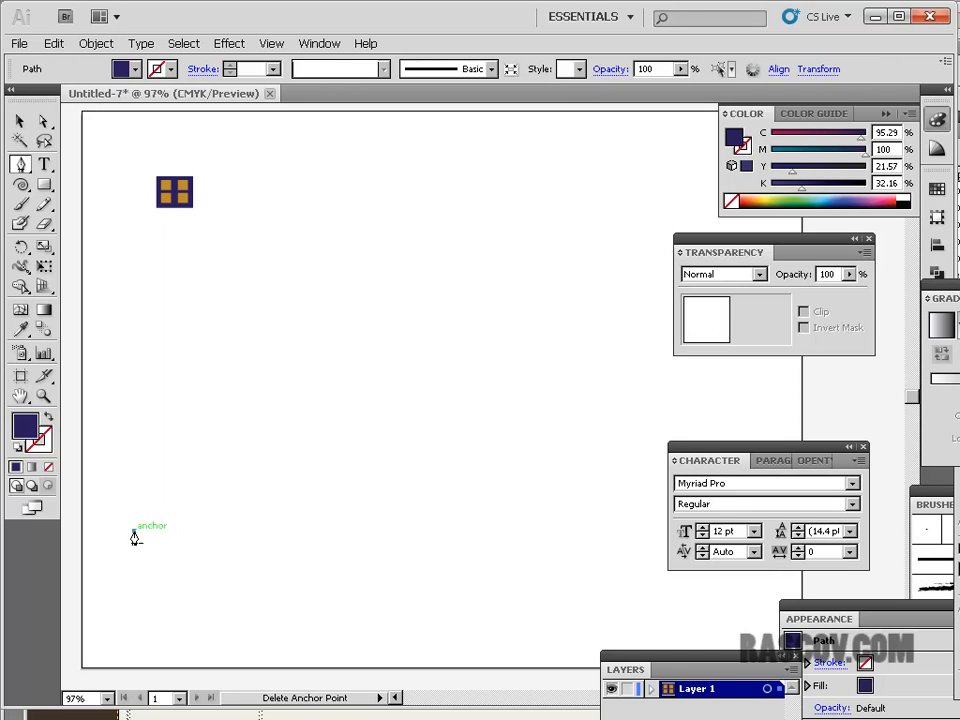
{"action": "left_click", "coordinate": [135, 439]}
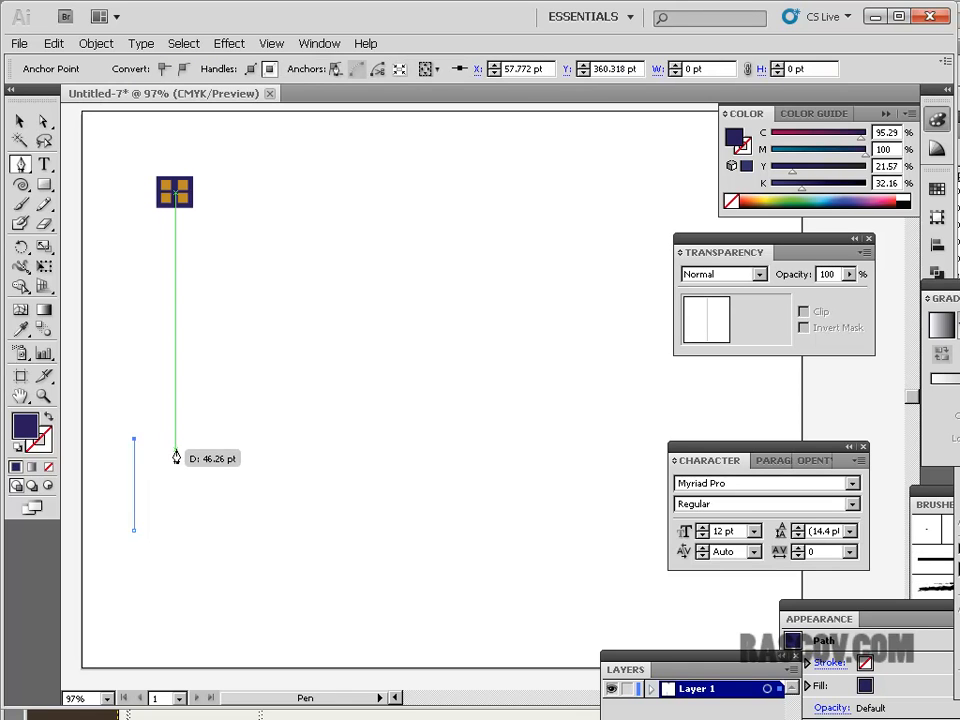
{"action": "left_click", "coordinate": [182, 439]}
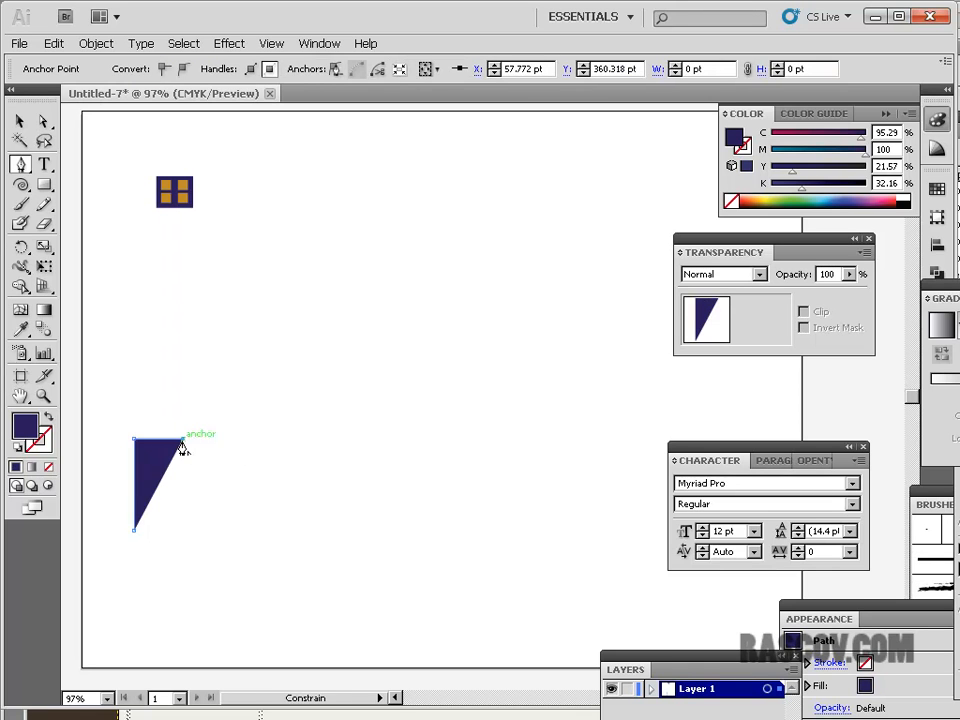
{"action": "left_click", "coordinate": [182, 360]}
{"action": "left_click", "coordinate": [237, 306]}
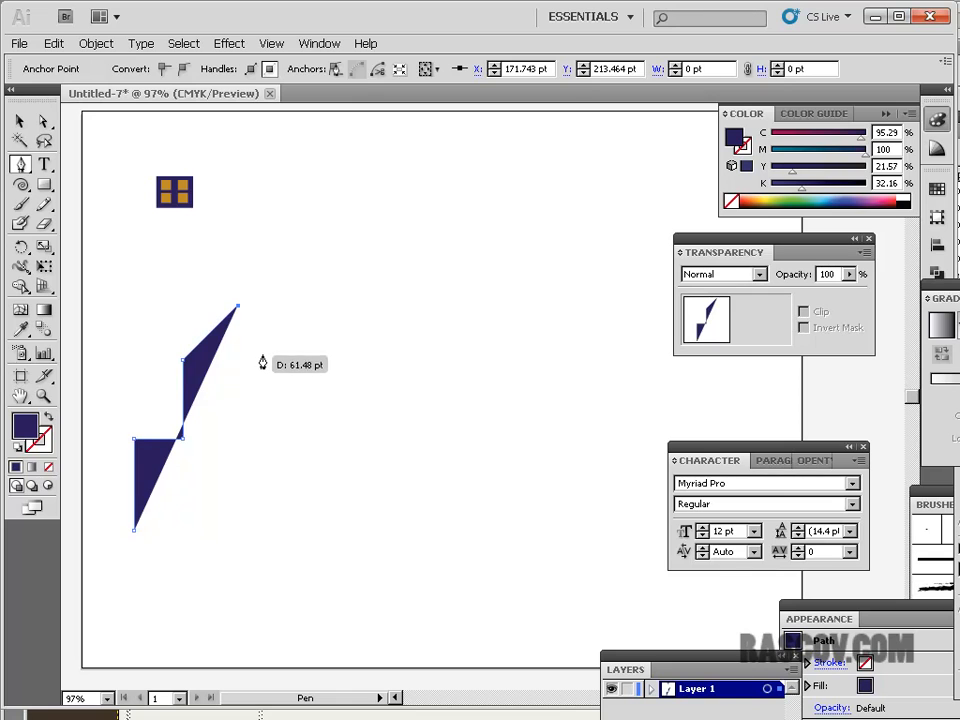
{"action": "left_click", "coordinate": [279, 349]}
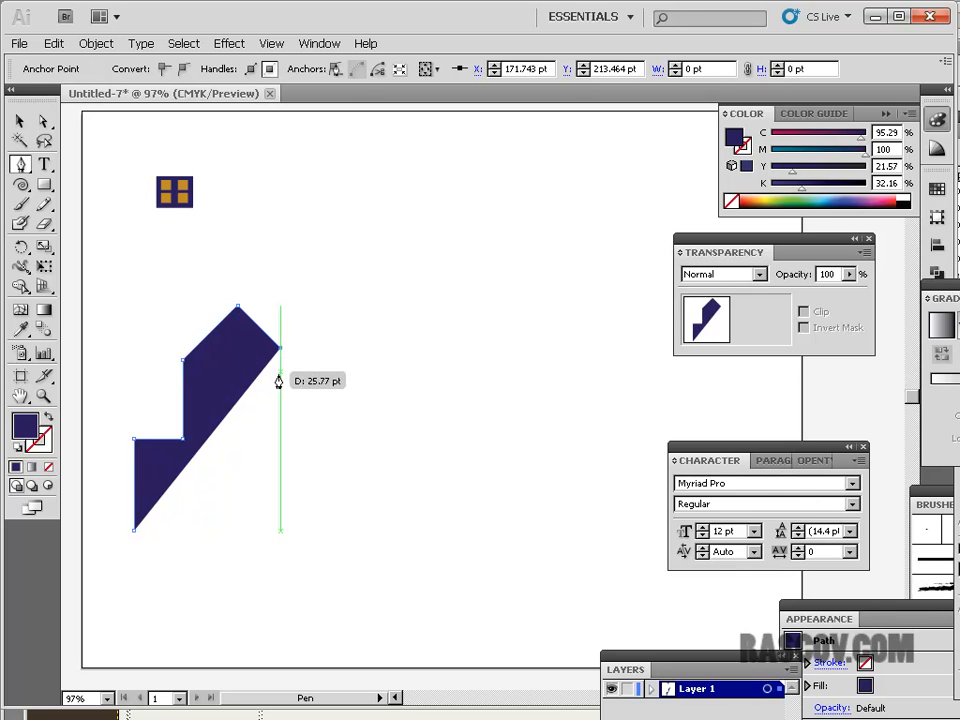
{"action": "left_click", "coordinate": [280, 447]}
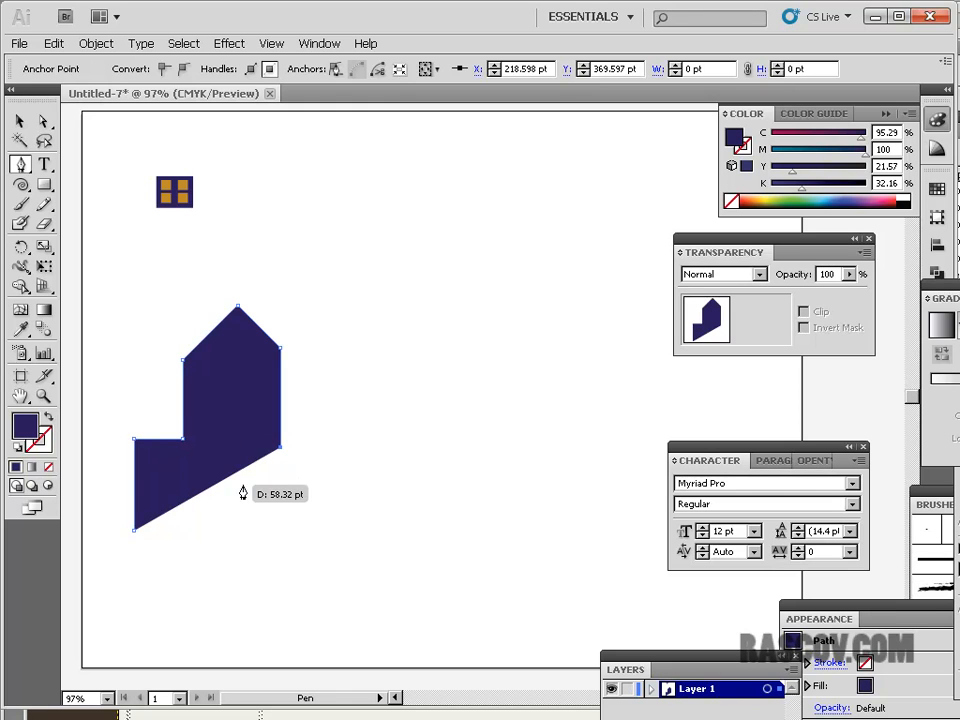
- Continue the skyline path with a flat low roofline, a narrow flat-topped block about 67 pt tall, and another flat stretch about 58 pt long
{"action": "left_click", "coordinate": [386, 447], "text": "shift"}
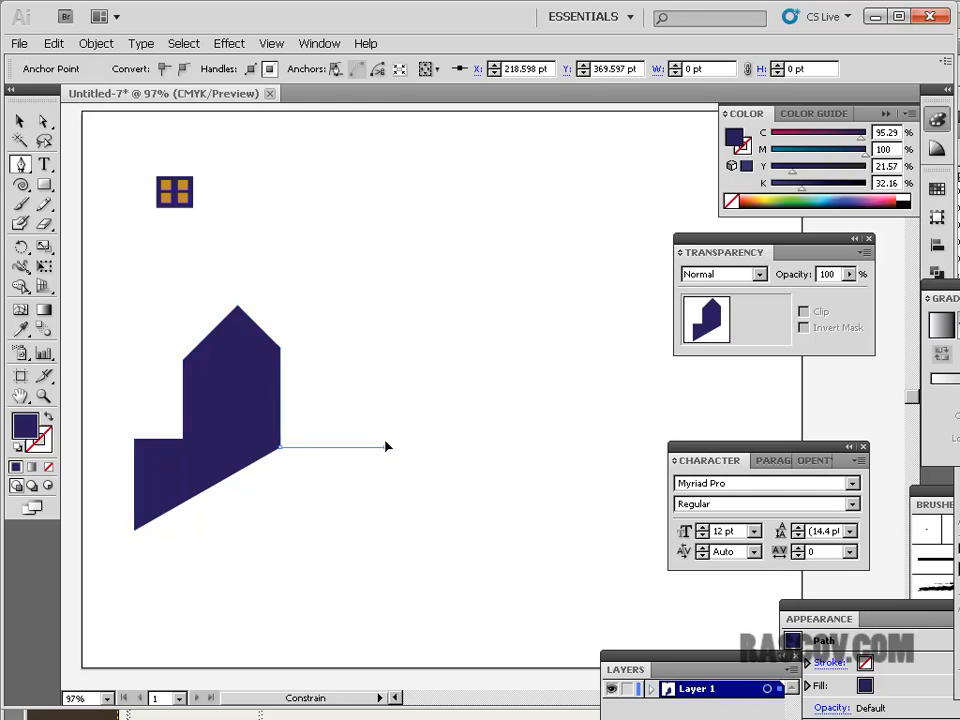
{"action": "left_click", "coordinate": [386, 383]}
{"action": "left_click", "coordinate": [431, 383], "text": "shift"}
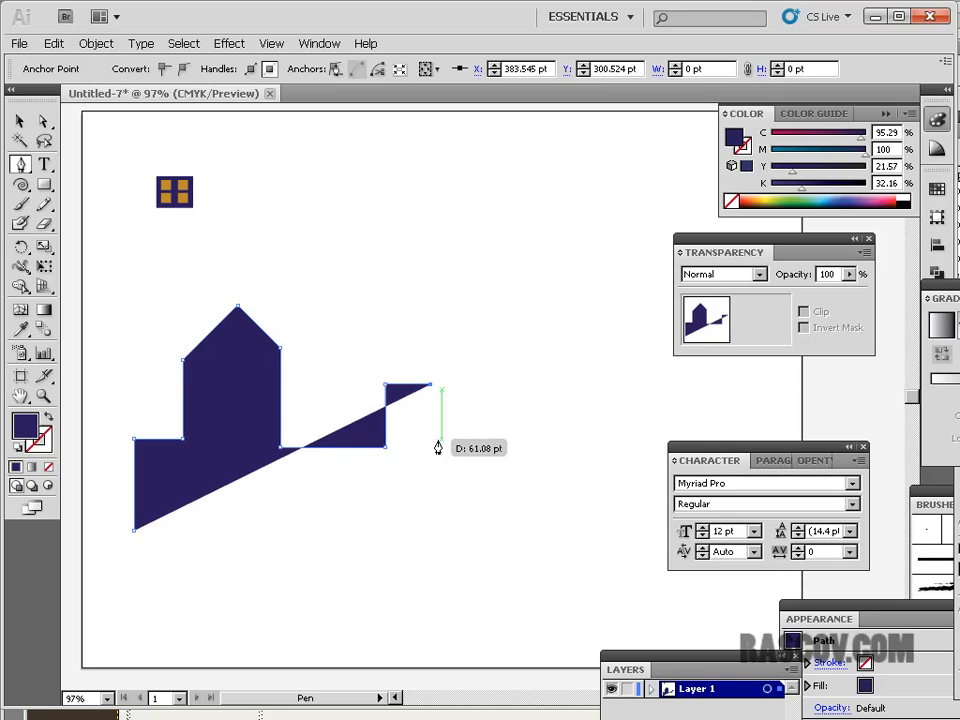
{"action": "left_click", "coordinate": [431, 444], "text": "shift"}
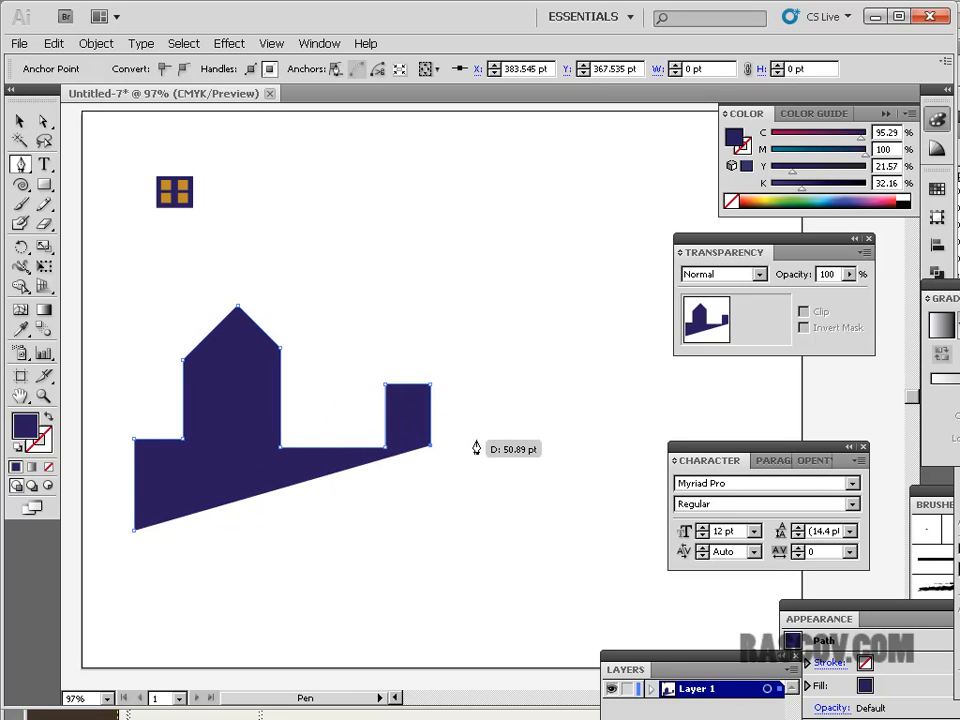
{"action": "left_click", "coordinate": [483, 445], "text": "shift"}
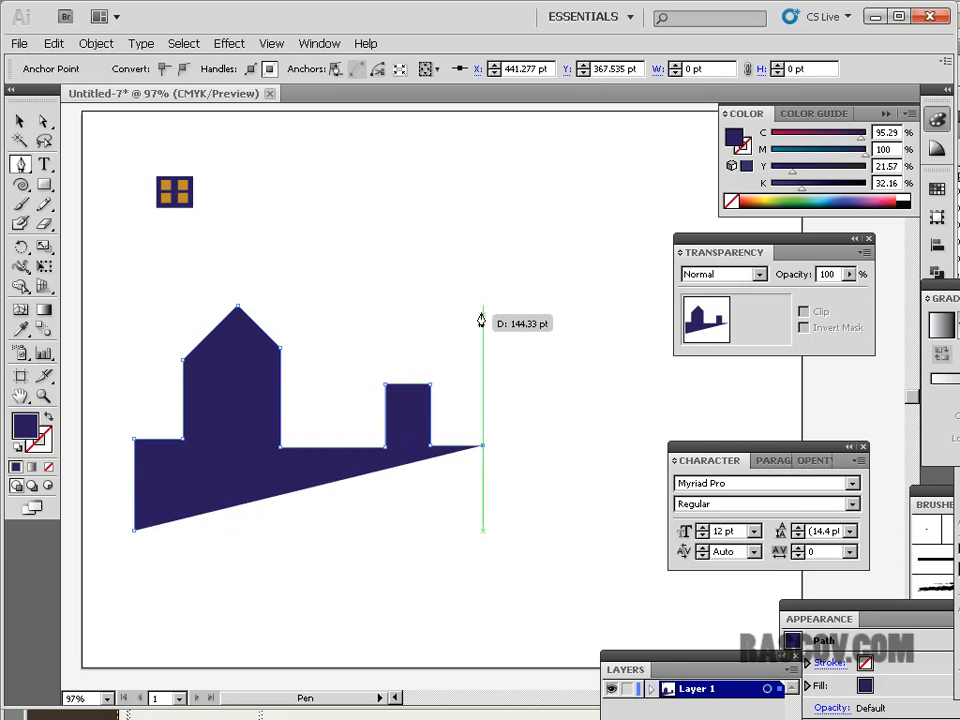
- Add a taller pointed-roof tower about 114 pt wide to the skyline path, bringing its far wall back down to the low roofline
{"action": "left_click", "coordinate": [483, 288], "text": "shift"}
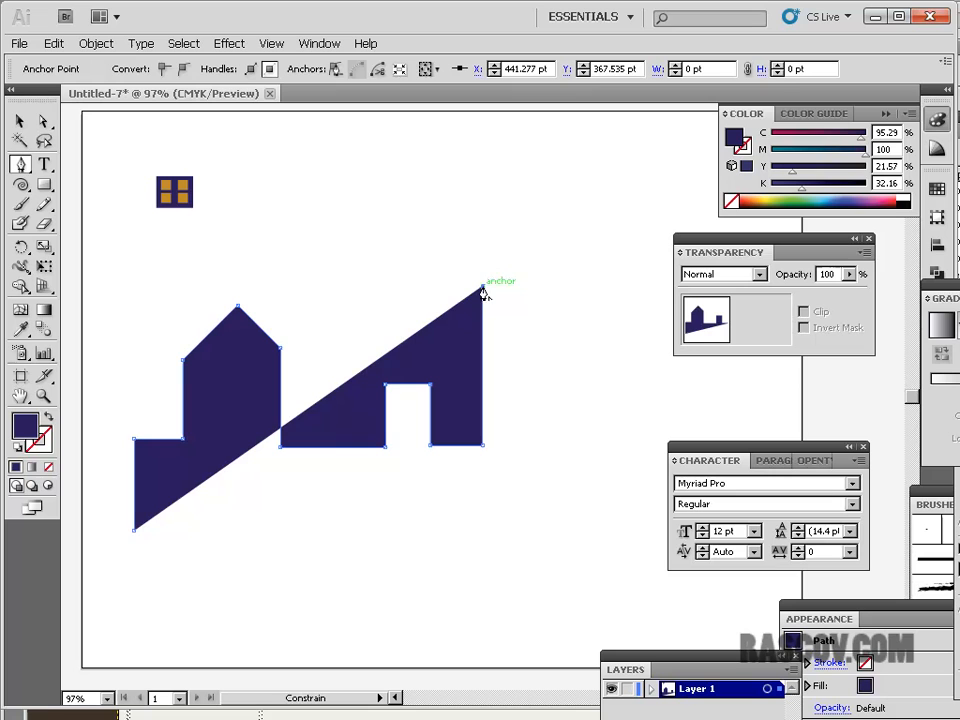
{"action": "left_click", "coordinate": [539, 231], "text": "shift"}
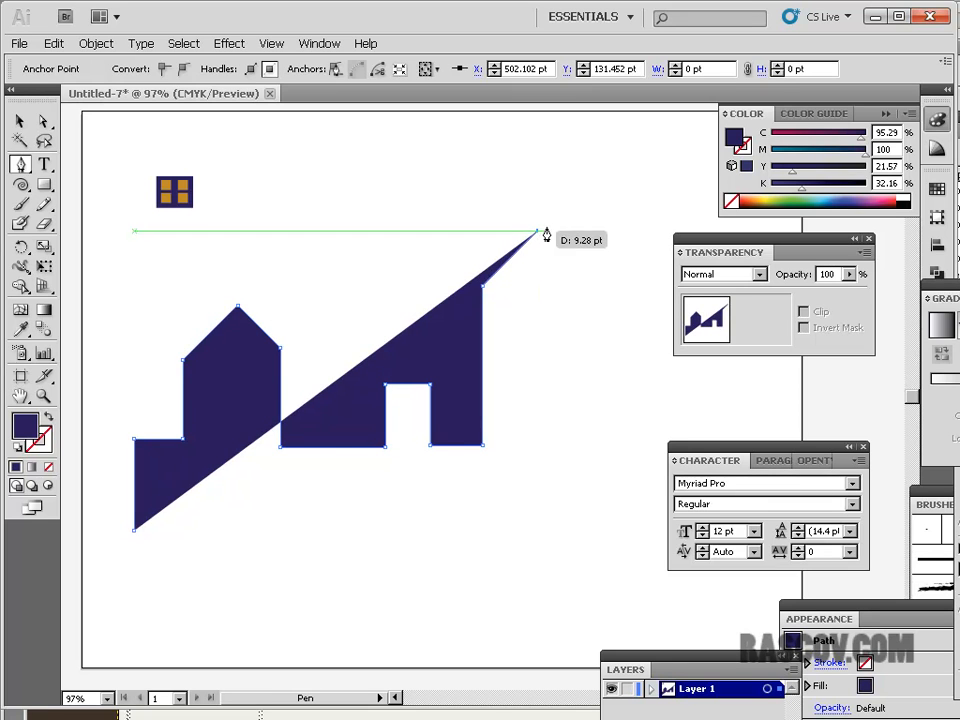
{"action": "left_click", "coordinate": [586, 278], "text": "shift"}
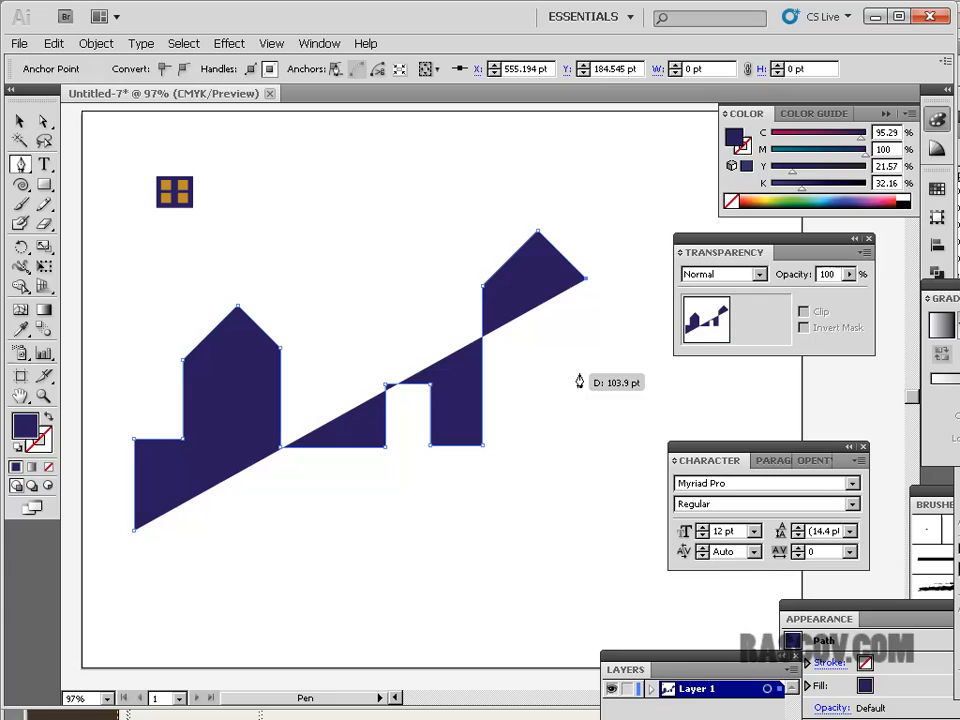
{"action": "left_click", "coordinate": [586, 452], "text": "shift"}
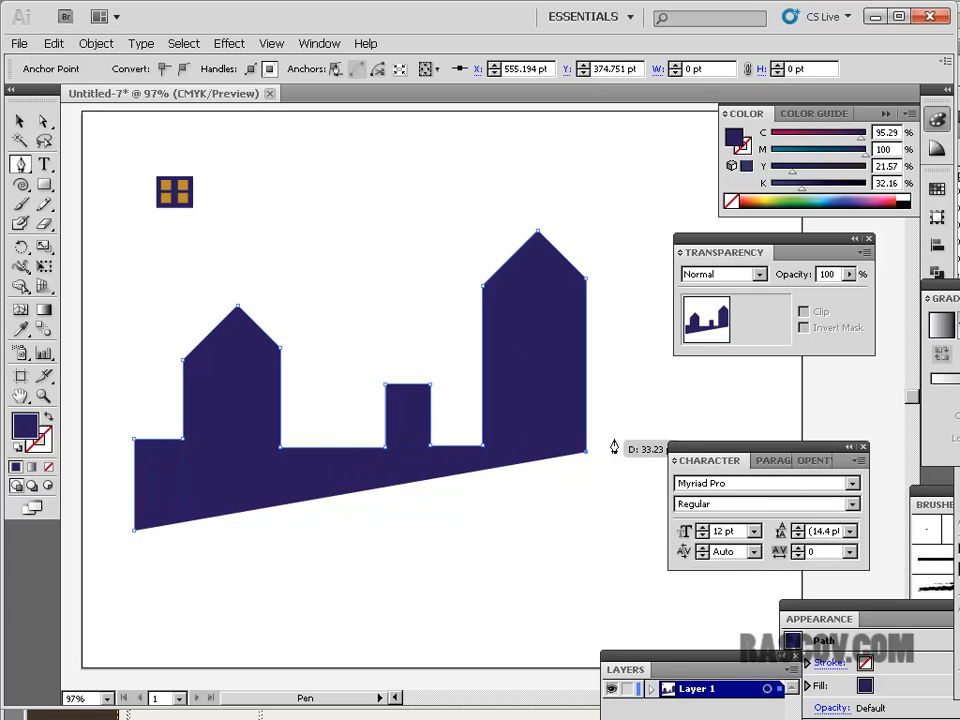
- Add a gap about 32 pt wide and a flat-topped block about 67 pt wide after the tall tower
{"action": "left_click_drag", "start_coordinate": [615, 452], "coordinate": [624, 399]}
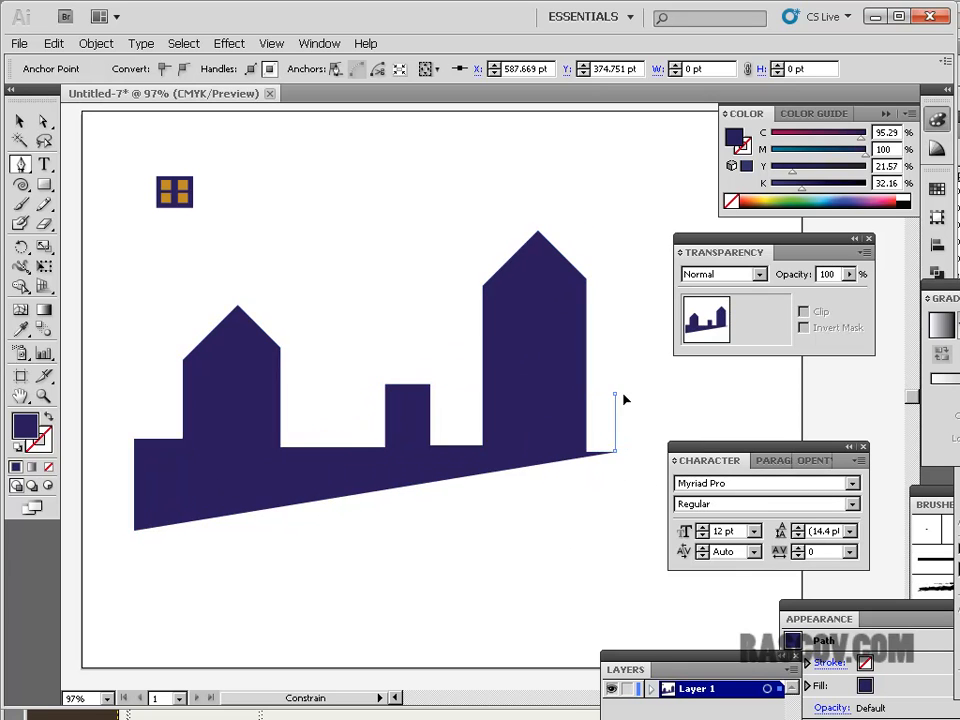
{"action": "left_click", "coordinate": [615, 394], "text": "shift"}
{"action": "left_click", "coordinate": [676, 394], "text": "shift"}
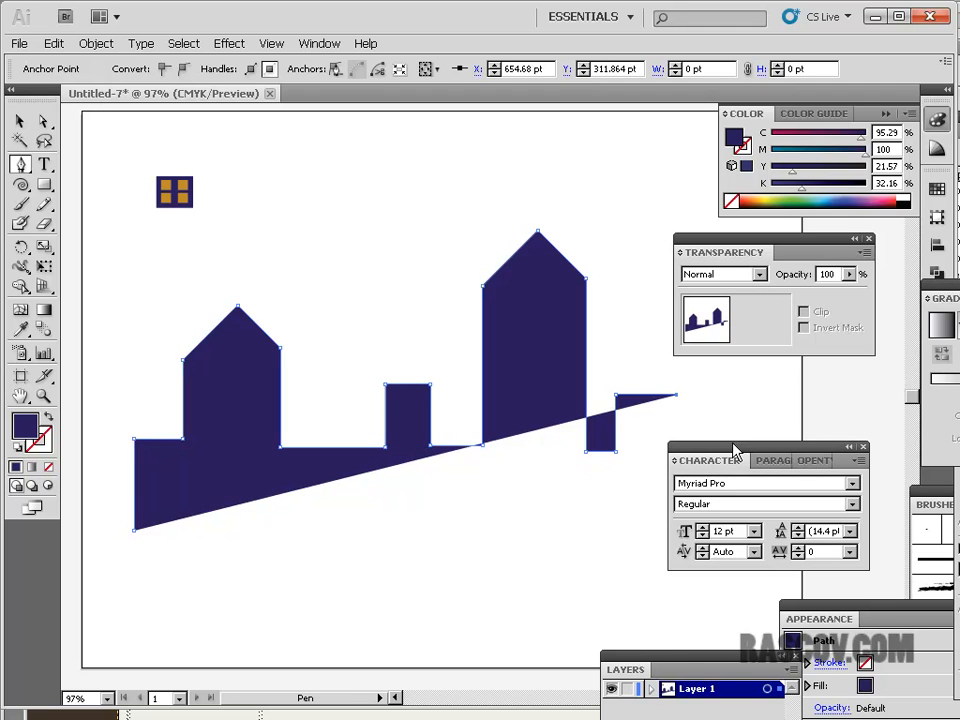
{"action": "left_click_drag", "start_coordinate": [735, 450], "coordinate": [731, 584]}
{"action": "left_click", "coordinate": [674, 460], "text": "shift"}
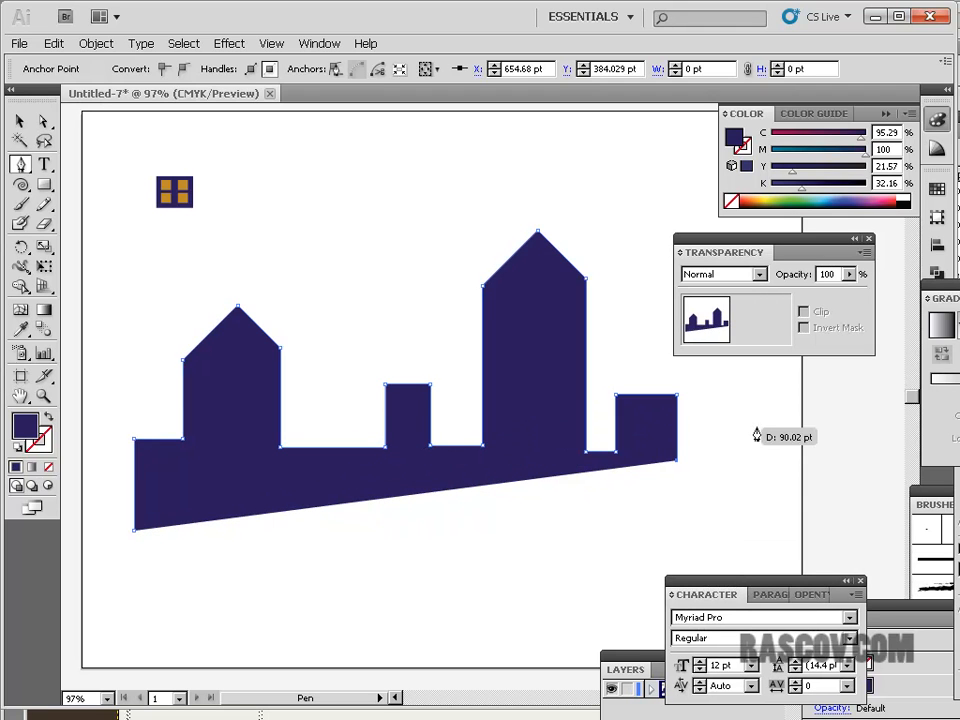
- Finish the skyline with a small end block about 48 pt wide and close the path along the base at its starting point
{"action": "left_click", "coordinate": [725, 461], "text": "shift"}
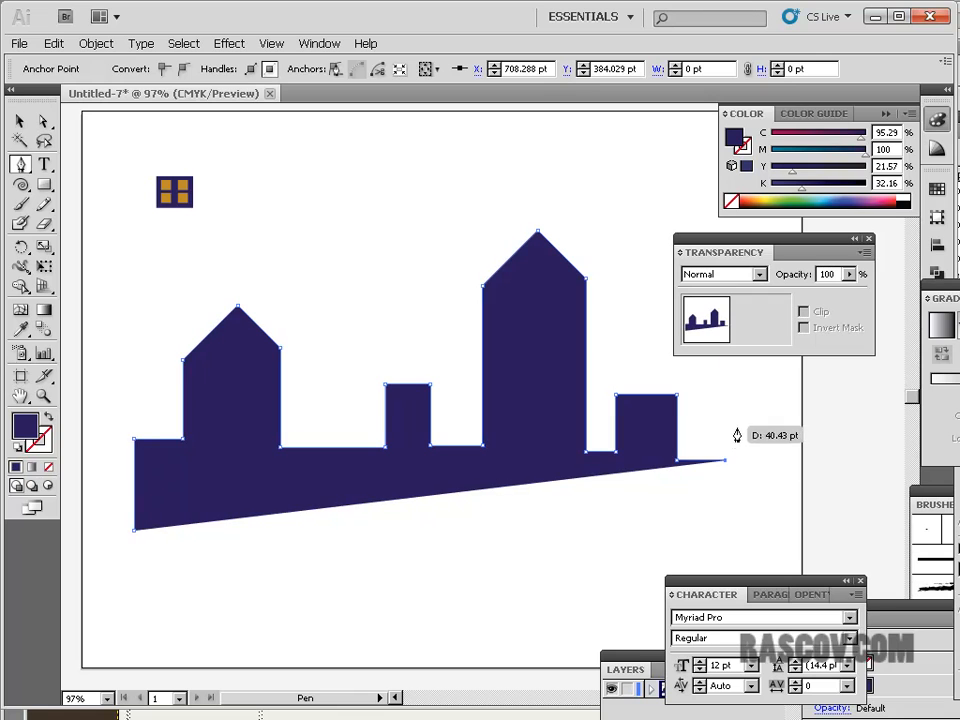
{"action": "left_click", "coordinate": [726, 421], "text": "shift"}
{"action": "left_click", "coordinate": [769, 419], "text": "shift"}
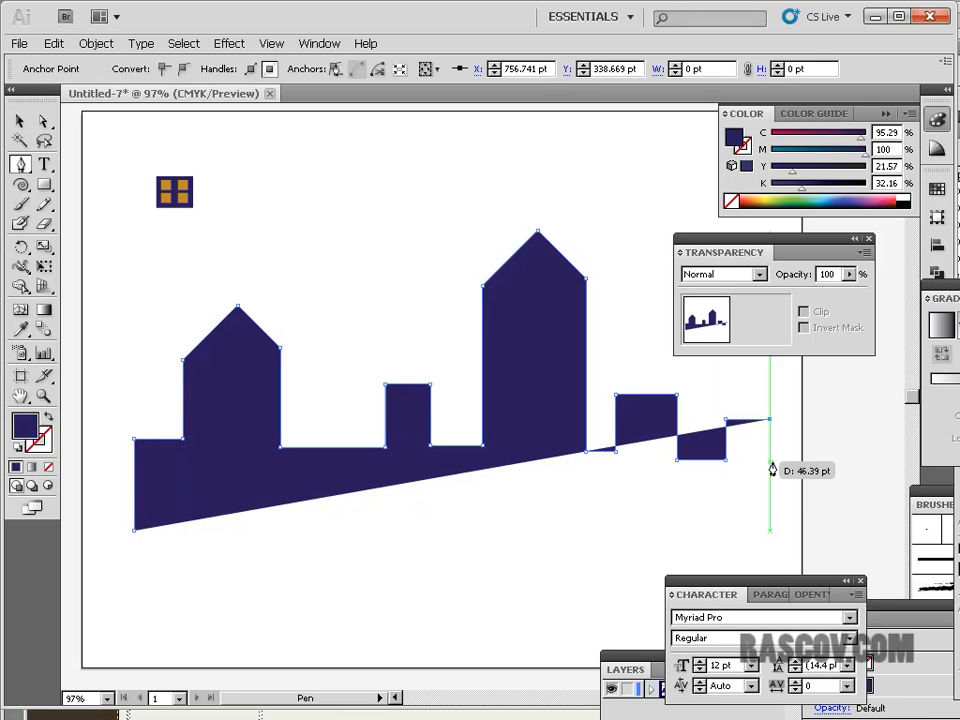
{"action": "left_click", "coordinate": [770, 461], "text": "shift"}
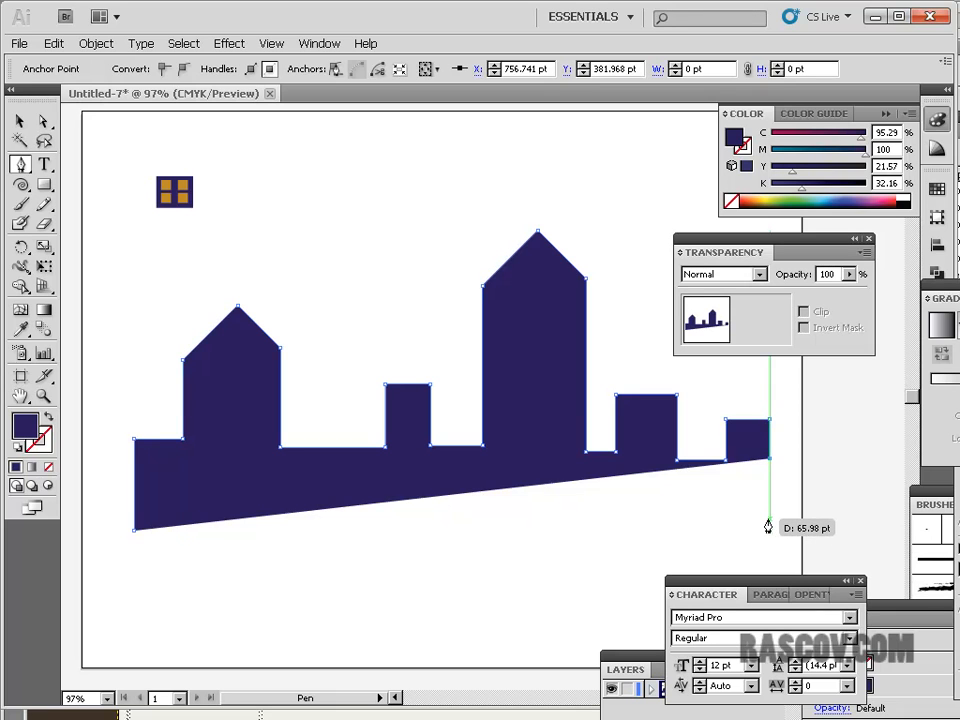
{"action": "left_click", "coordinate": [769, 520]}
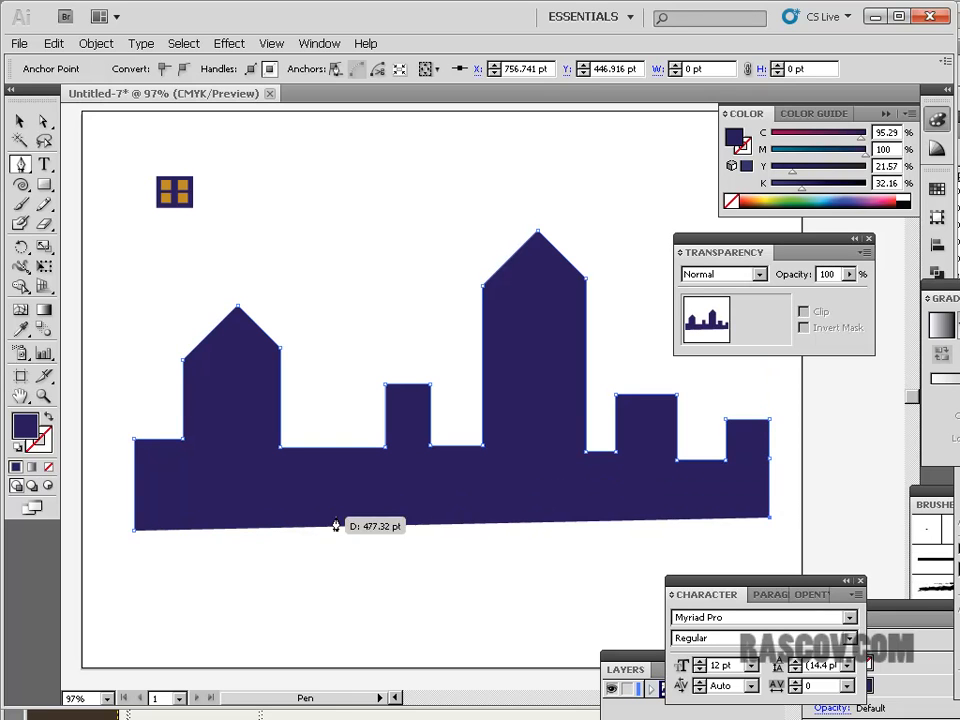
{"action": "left_click", "coordinate": [135, 531]}
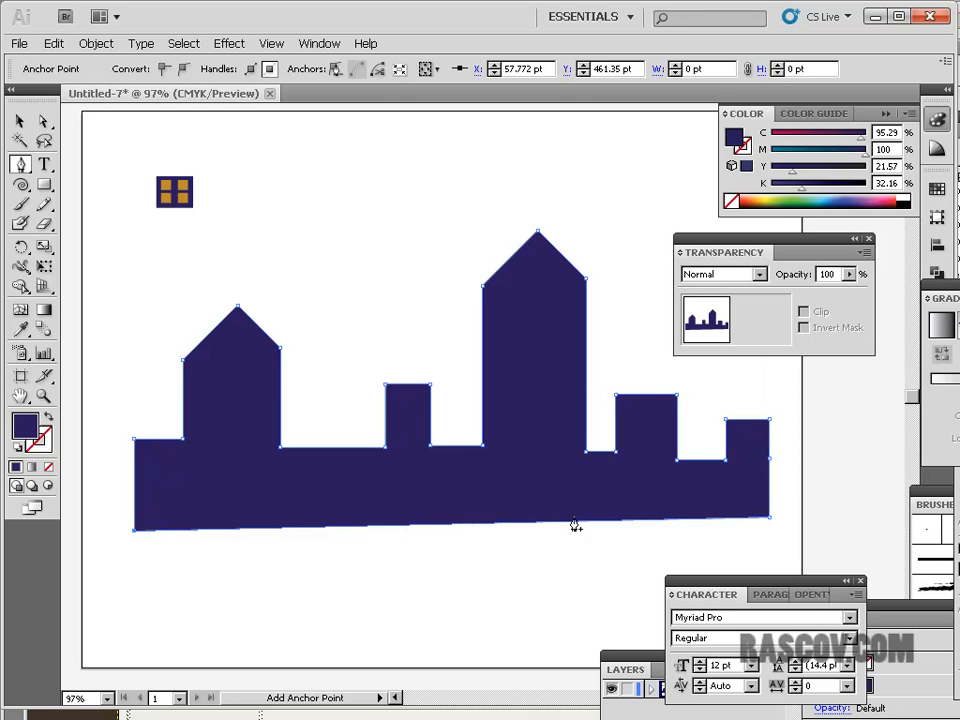
- Level the skyline's slanted base by selecting its two lowest corner anchor points and aligning them to the bottom
{"action": "left_click", "coordinate": [43, 120]}
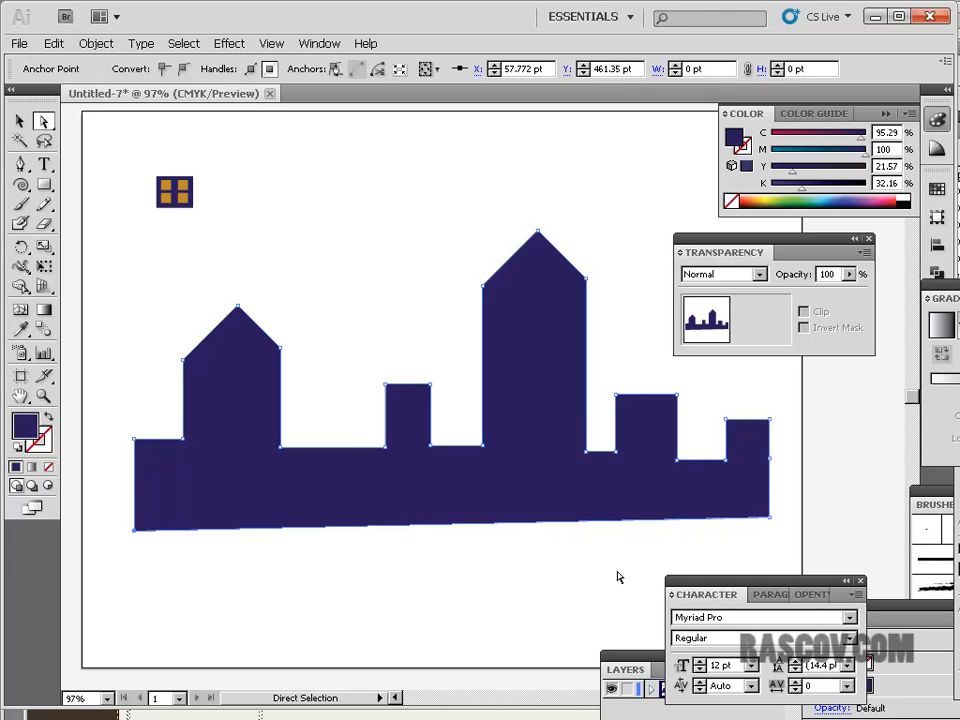
{"action": "left_click", "coordinate": [279, 564]}
{"action": "left_click_drag", "start_coordinate": [123, 520], "coordinate": [838, 561]}
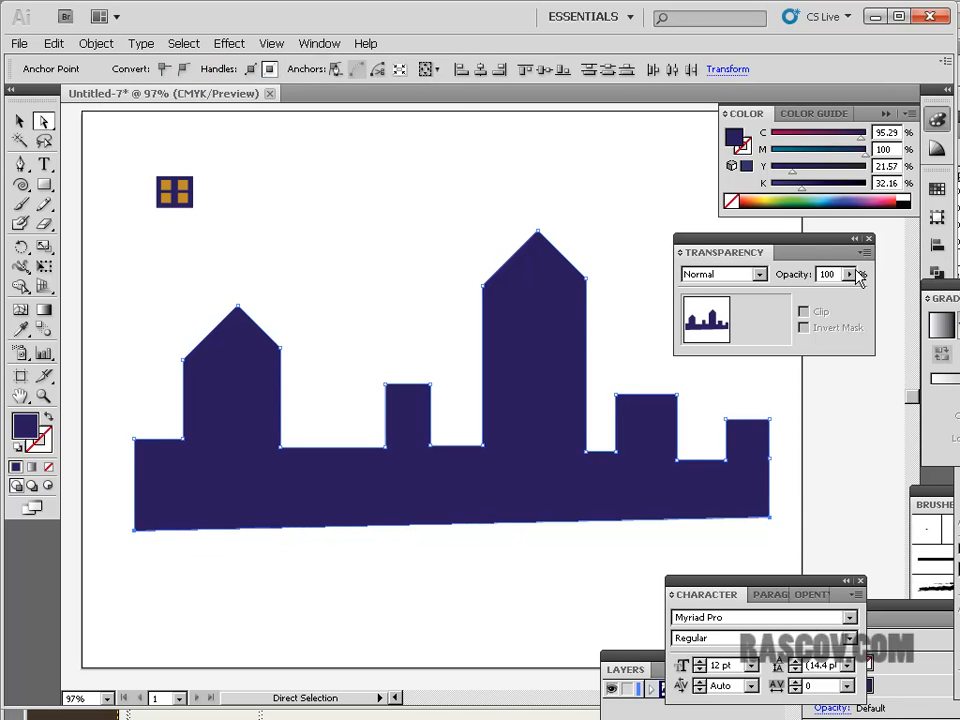
{"action": "left_click", "coordinate": [333, 47]}
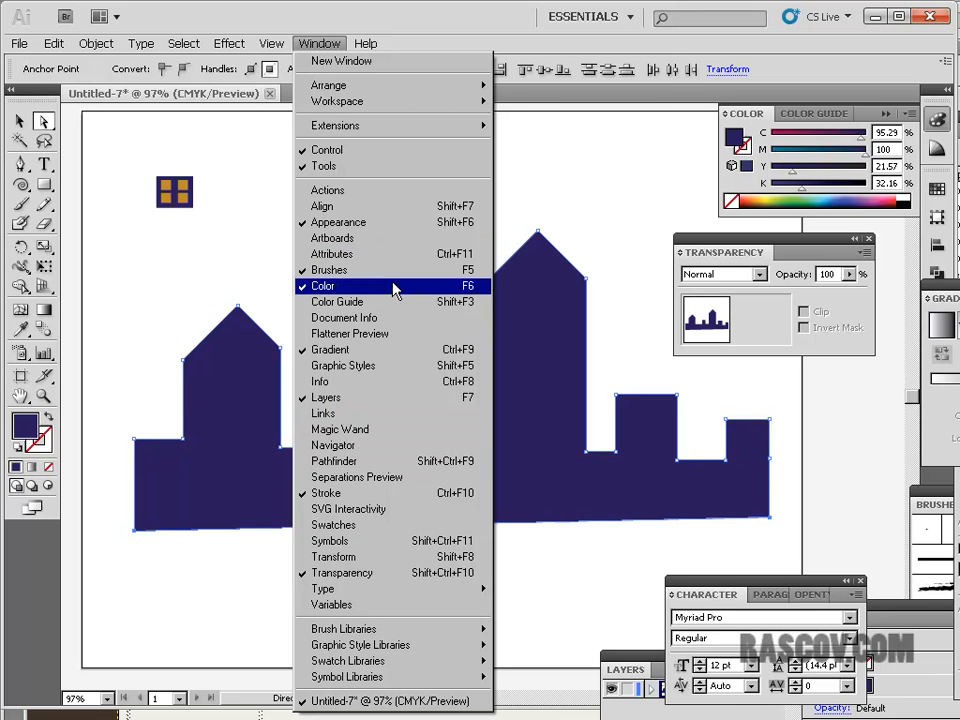
{"action": "left_click", "coordinate": [401, 207]}
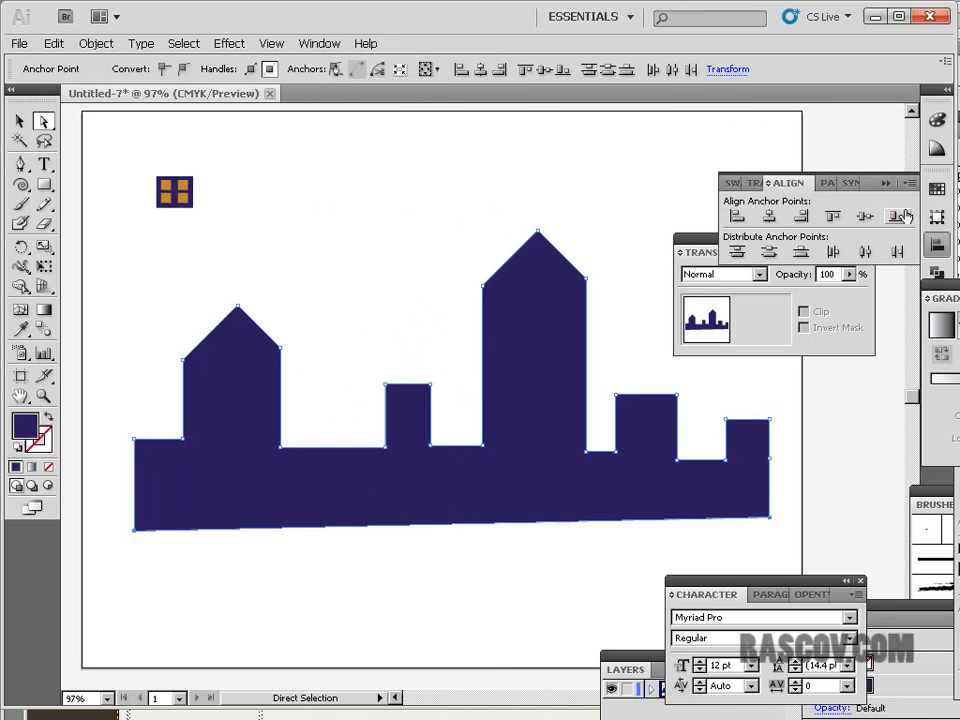
{"action": "left_click_drag", "start_coordinate": [780, 185], "coordinate": [401, 134]}
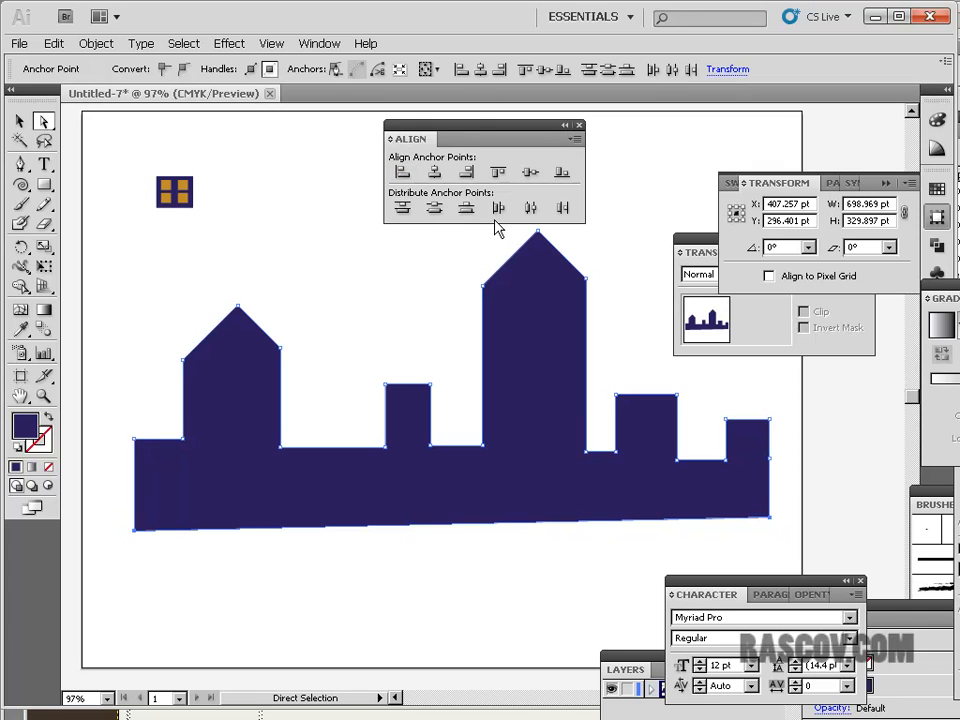
{"action": "left_click", "coordinate": [564, 173]}
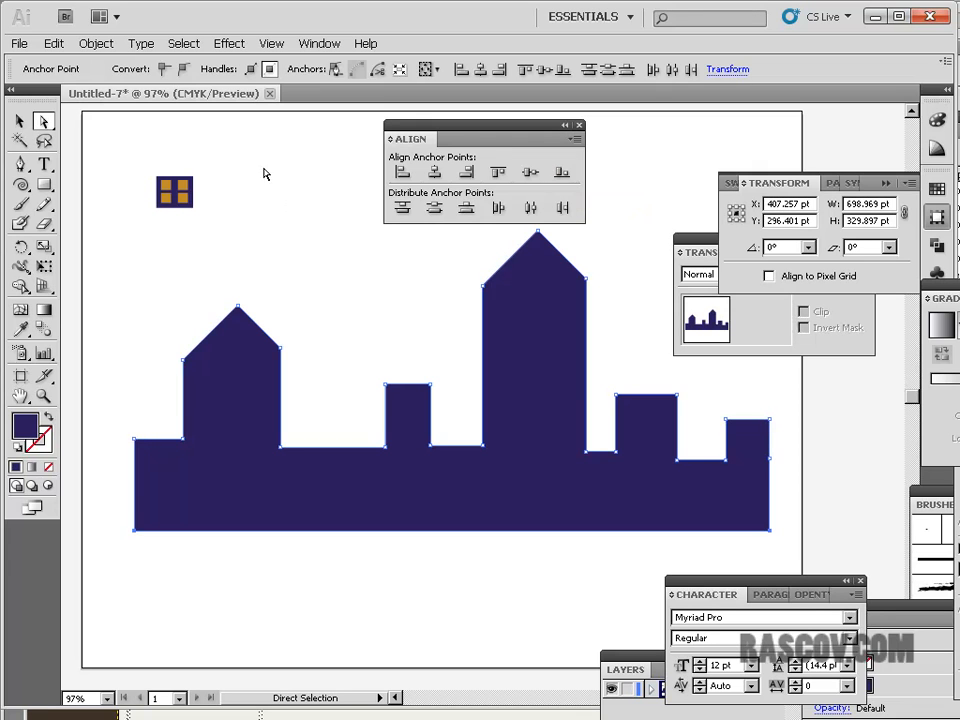
- Deselect the skyline and select the small window tile's background together with its four ochre windows
{"action": "key", "text": "v"}
{"action": "left_click", "coordinate": [336, 186]}
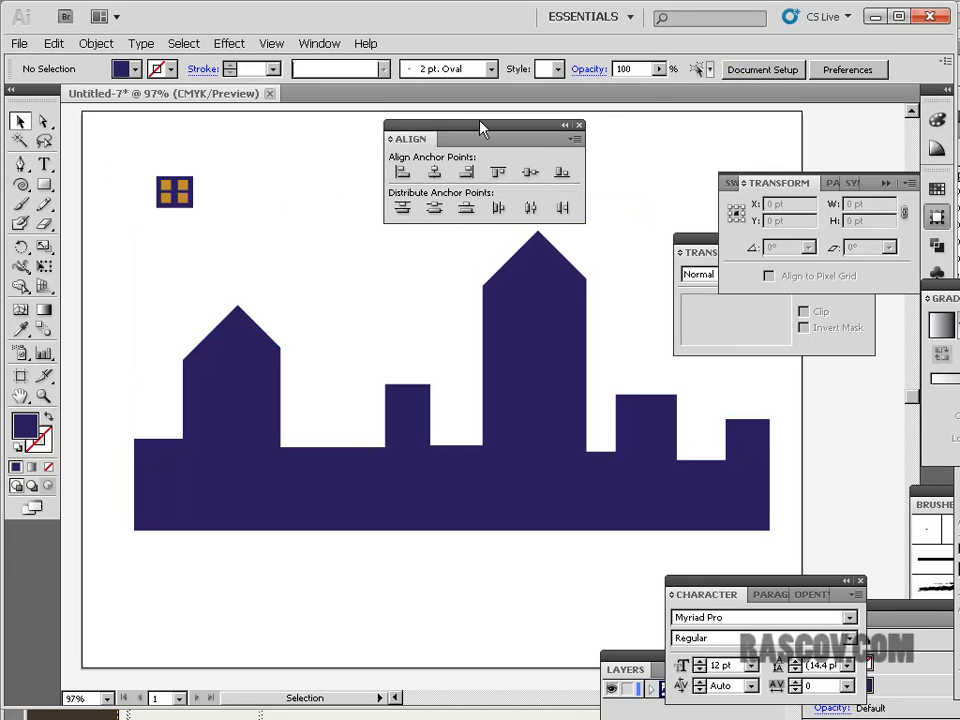
{"action": "left_click_drag", "start_coordinate": [484, 128], "coordinate": [674, 127]}
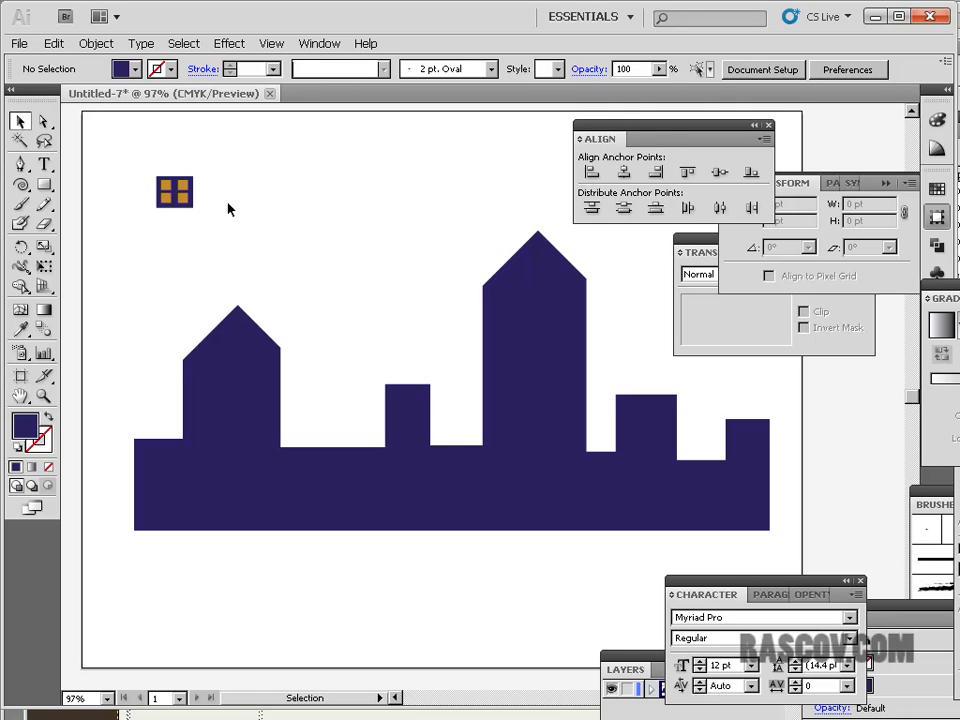
{"action": "left_click_drag", "start_coordinate": [137, 157], "coordinate": [228, 242]}
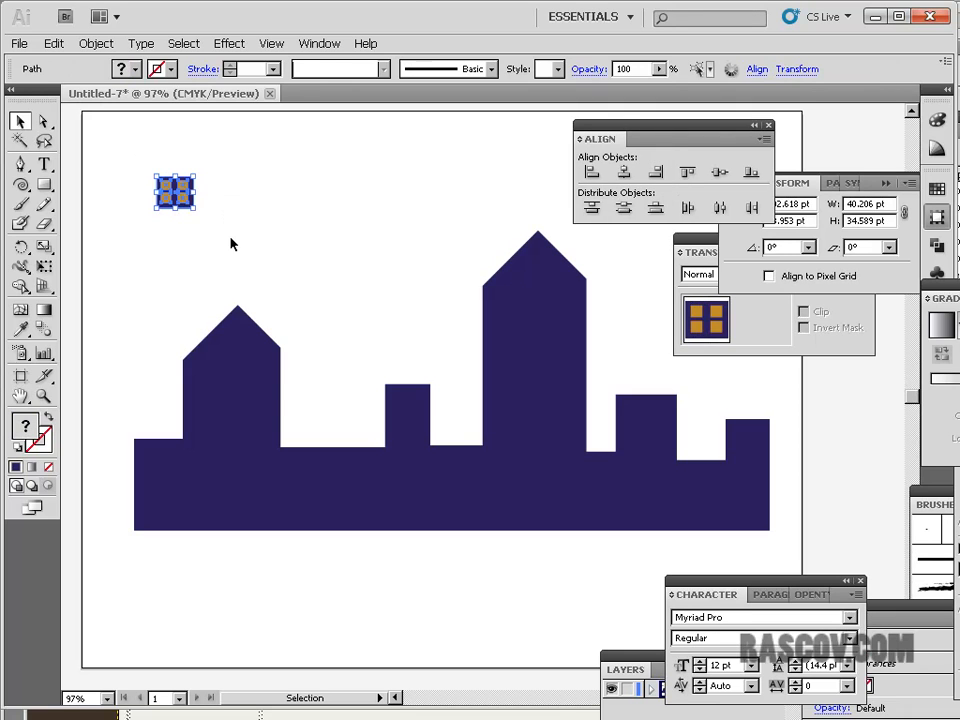